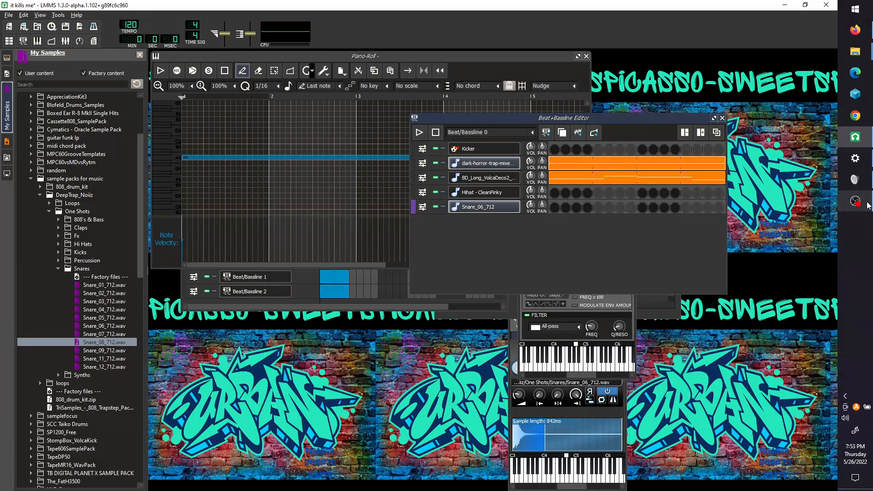
# List the instrument plugins, bring up the Song-Editor, and move the Beat+Bassline Editor so both editors can be used.
pyautogui.moveTo(858, 204)
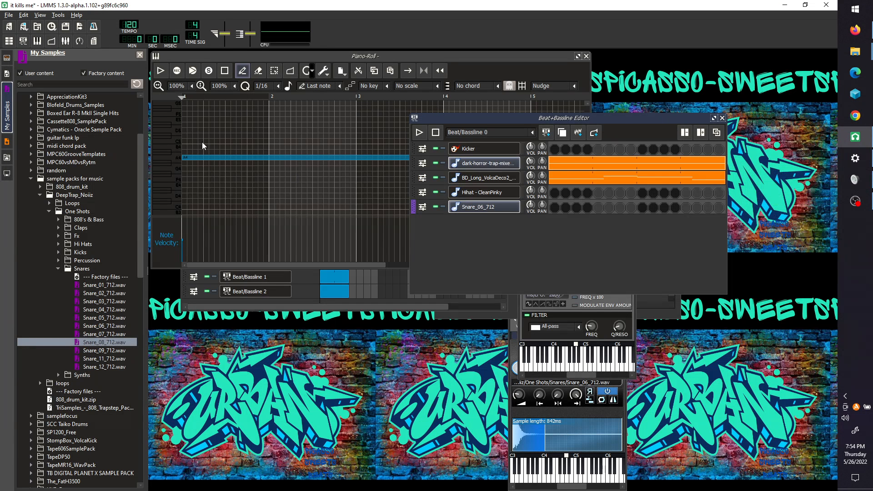
pyautogui.moveTo(506, 118); pyautogui.dragTo(269, 284)
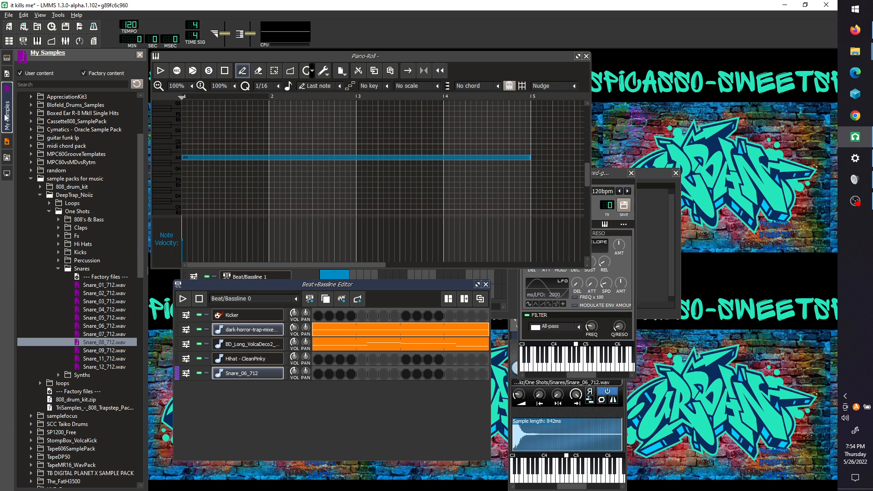
pyautogui.click(7, 59)
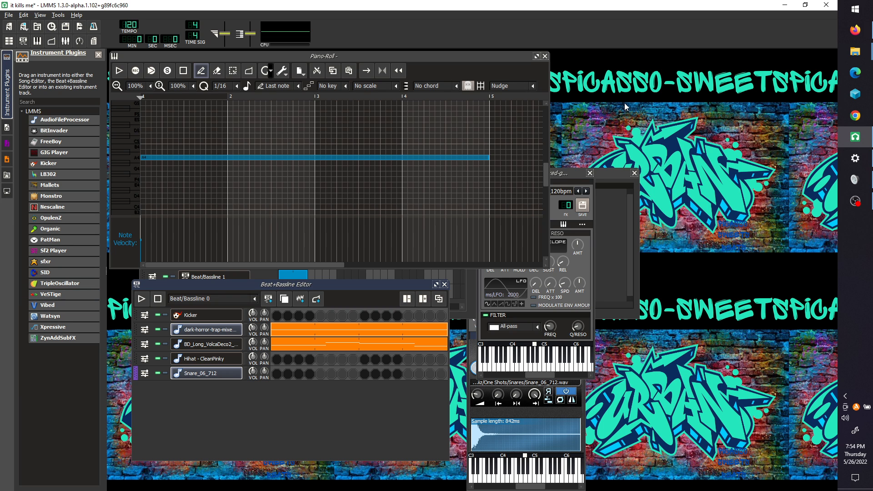
pyautogui.click(23, 41)
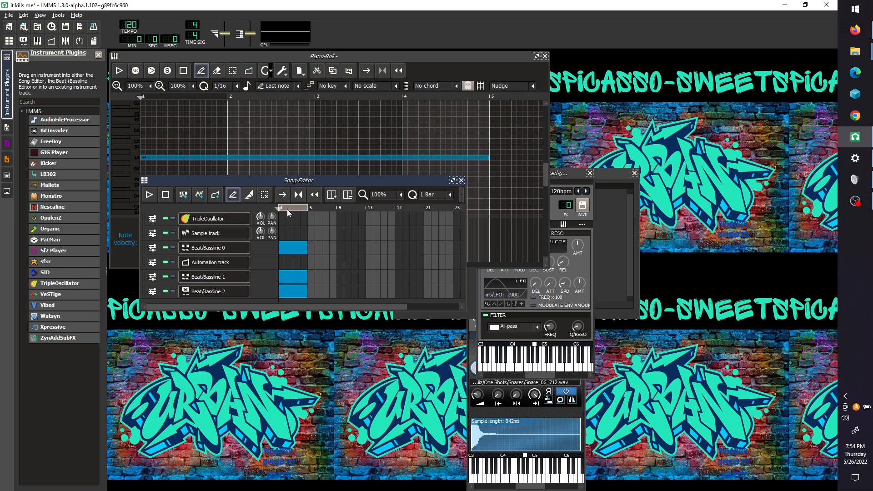
pyautogui.click(25, 41)
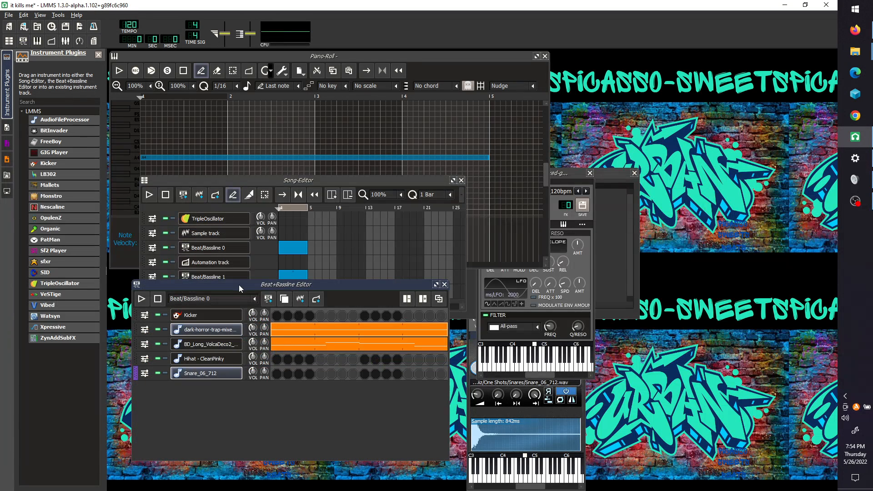
pyautogui.moveTo(236, 283); pyautogui.dragTo(474, 109)
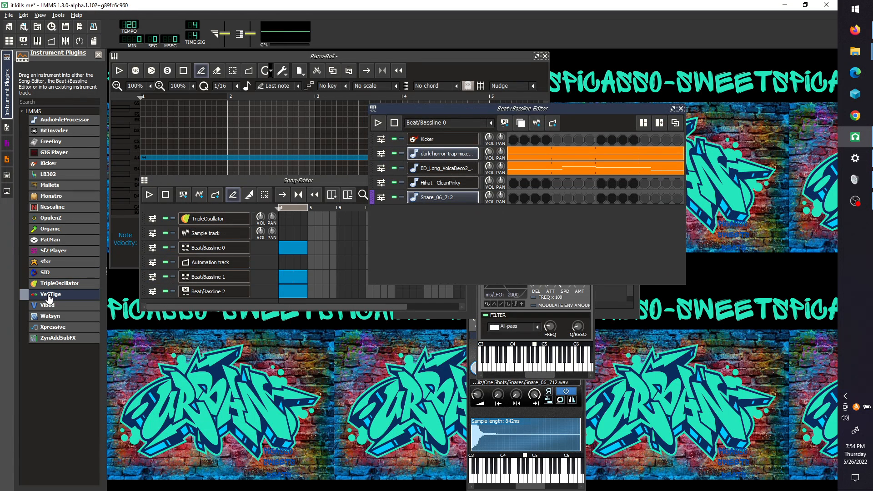
# Add a VeSTige instrument track to Beat/Bassline 0 and browse the VST plugin files without loading one.
pyautogui.moveTo(49, 298); pyautogui.dragTo(455, 227)
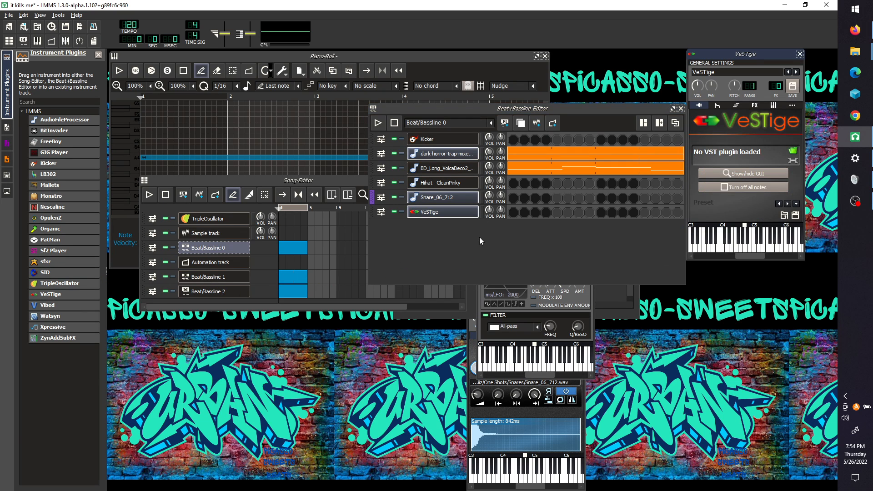
pyautogui.click(792, 155)
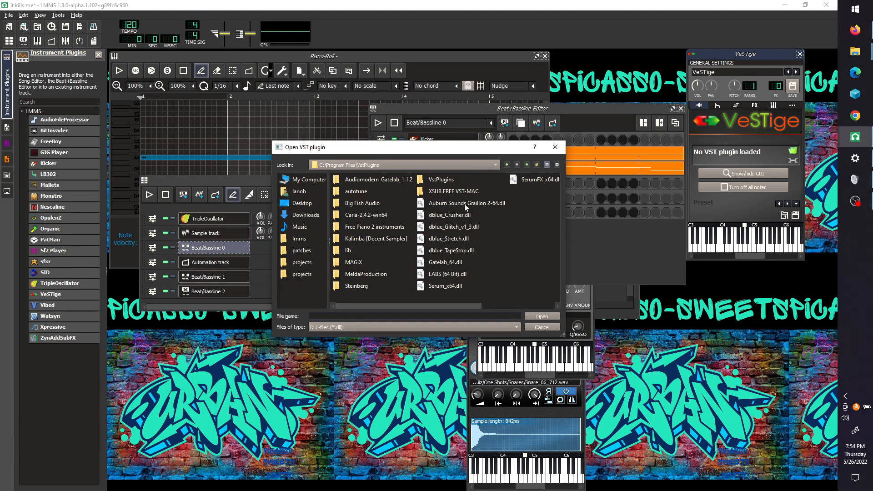
pyautogui.click(555, 146)
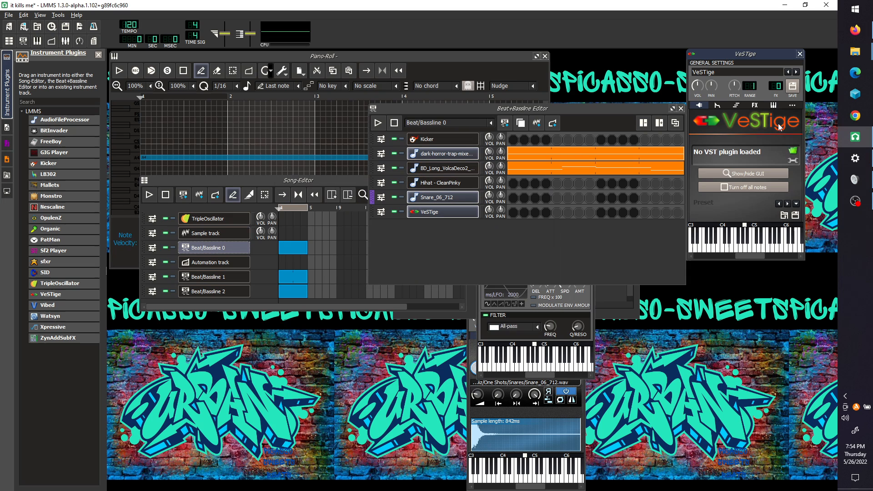
pyautogui.click(800, 53)
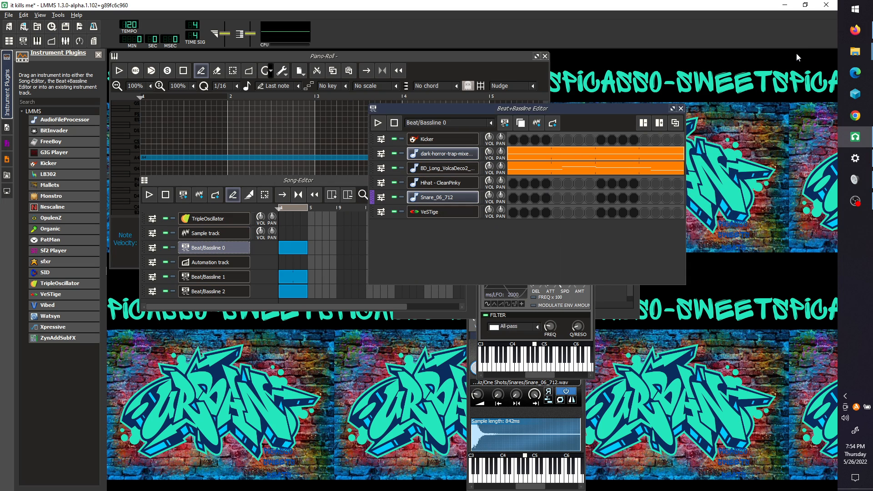
# Show the My Samples browser and review the directory paths in the settings, including the VST plugins directory.
pyautogui.click(4, 145)
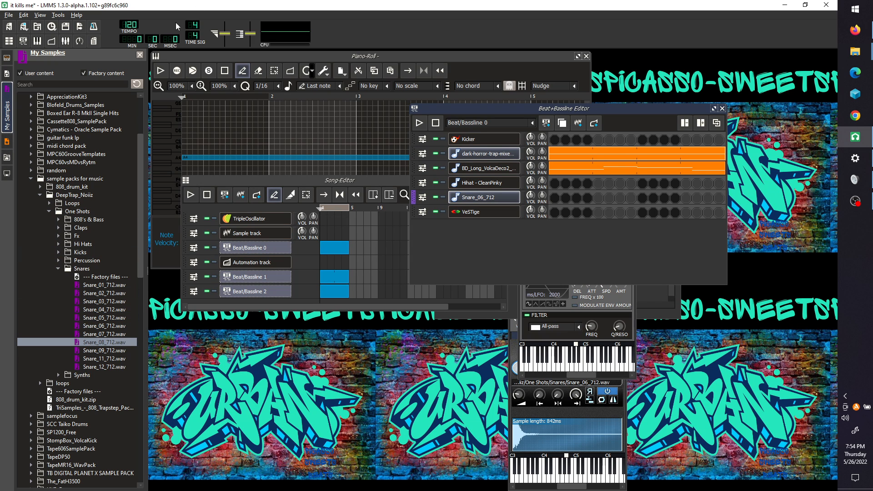
pyautogui.click(28, 16)
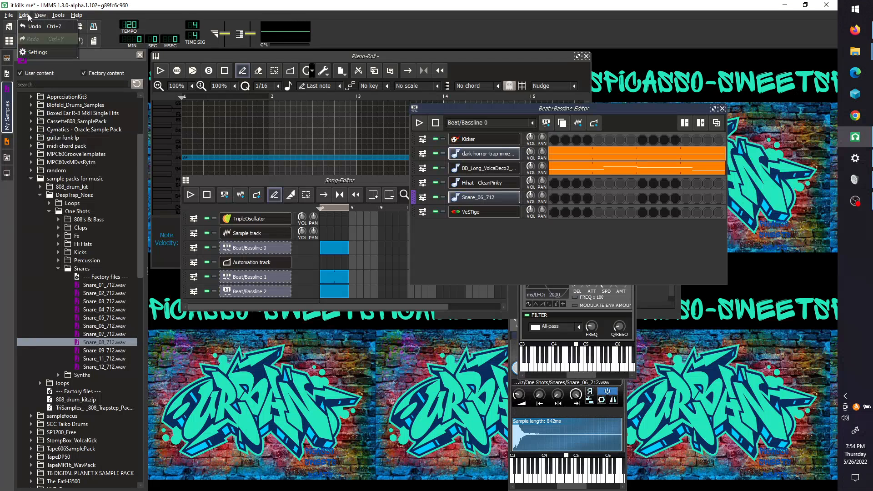
pyautogui.click(39, 53)
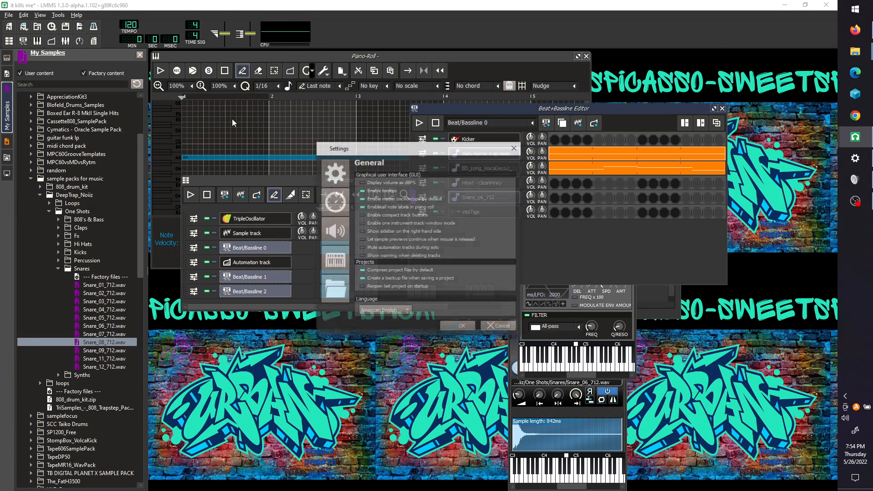
pyautogui.click(345, 295)
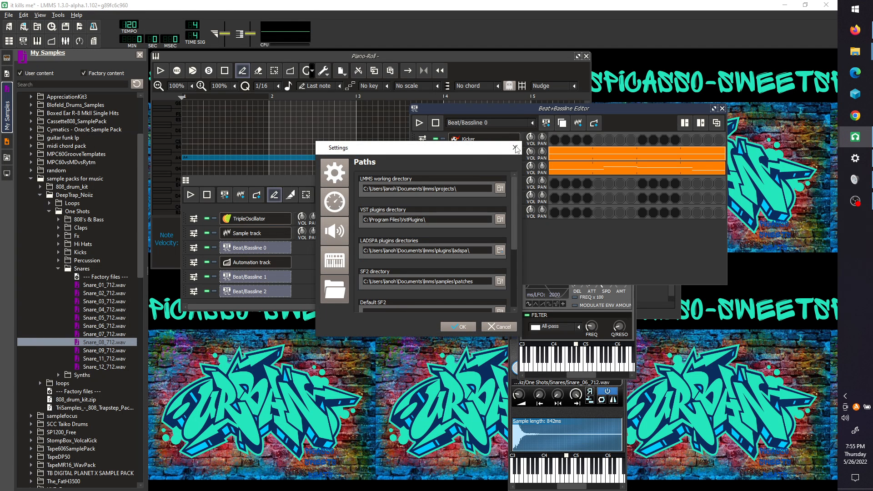
pyautogui.click(515, 148)
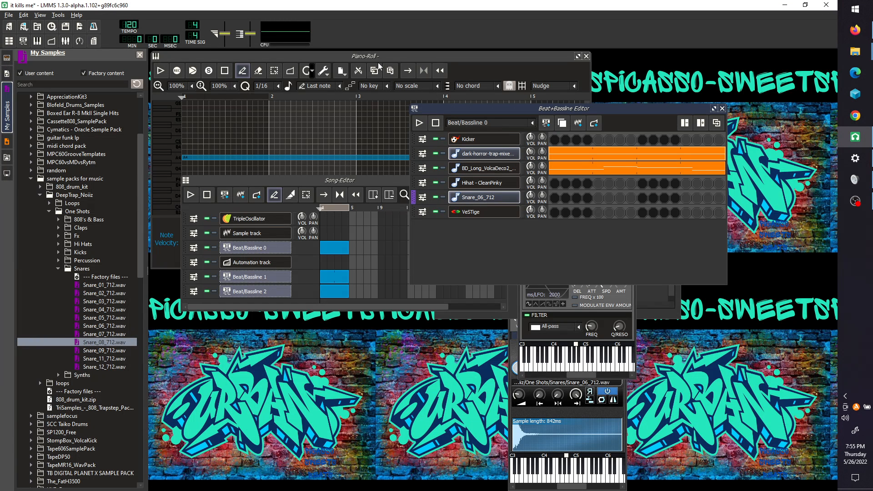
# Show the BD_Long_VolcaDeco2 bass pattern in the Piano-Roll and play it back.
pyautogui.moveTo(514, 110); pyautogui.dragTo(523, 154)
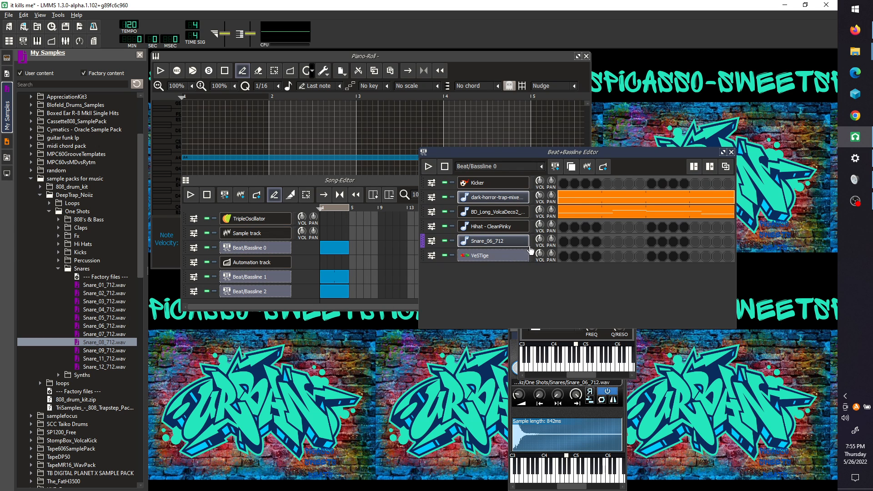
pyautogui.click(158, 85)
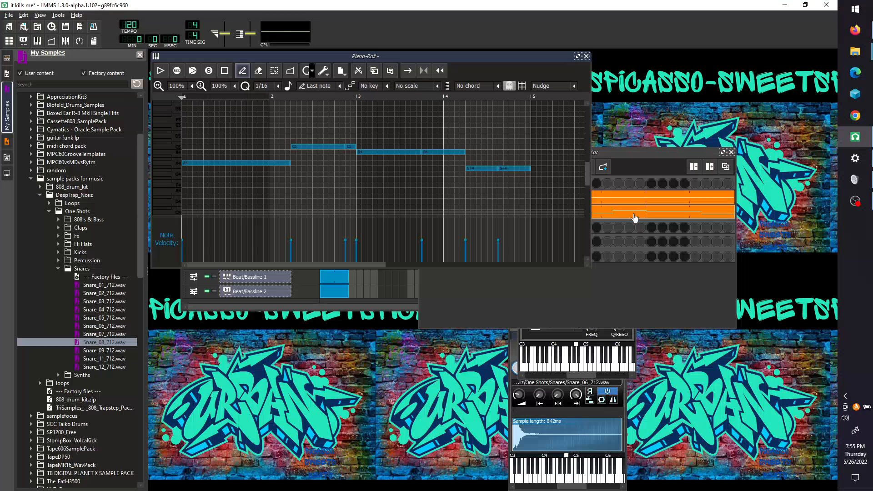
pyautogui.click(160, 71)
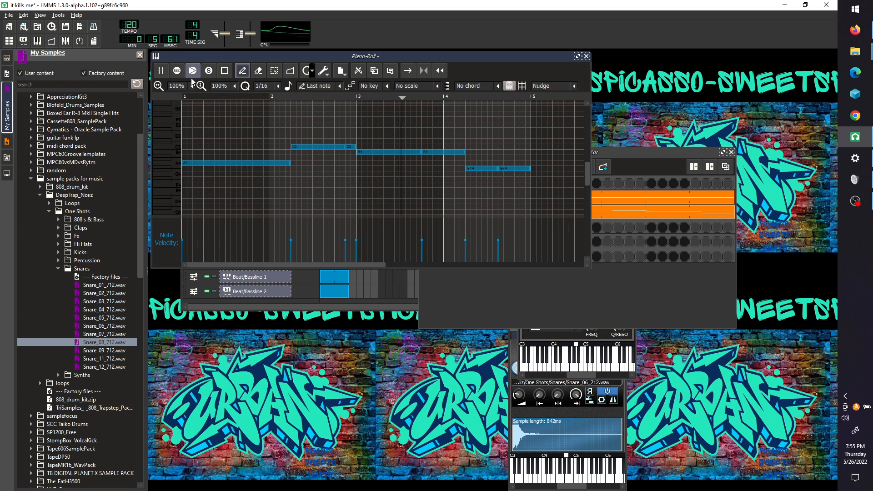
pyautogui.click(225, 70)
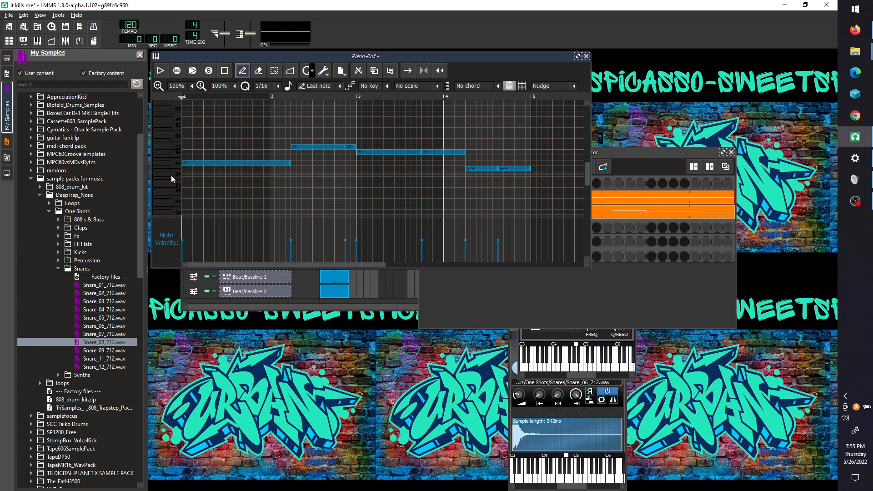
# Open the dark-horror-trap melody track's name for editing in the Beat+Bassline Editor.
pyautogui.click(623, 151)
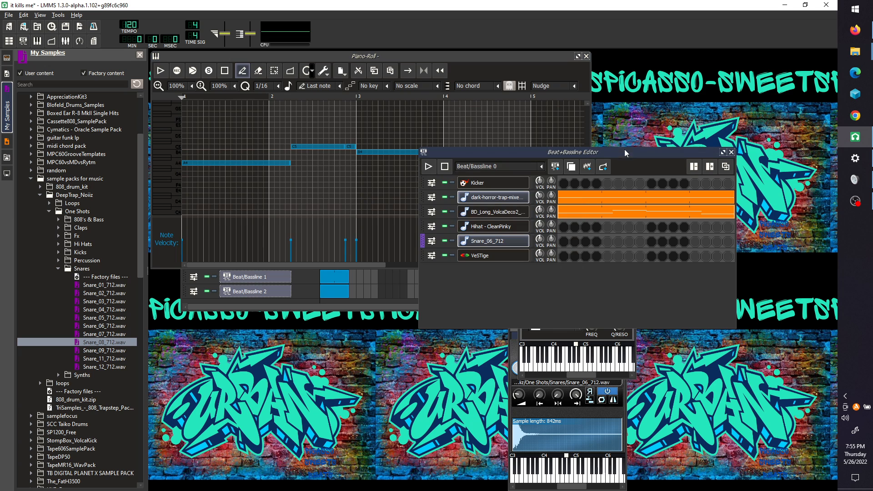
pyautogui.doubleClick(492, 197)
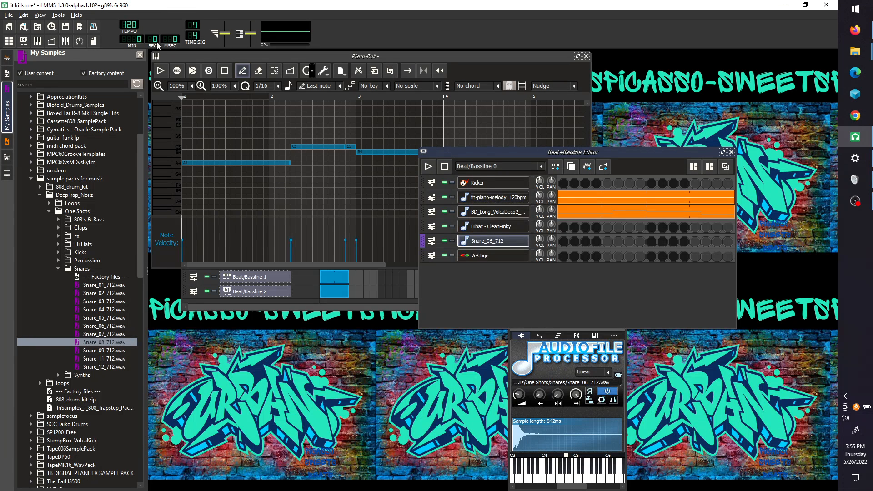
pyautogui.click(541, 297)
# Preview the Snare_05_712.wav sample and view the envelope, LFO and filter settings of the Snare_06_712 track.
pyautogui.click(87, 319)
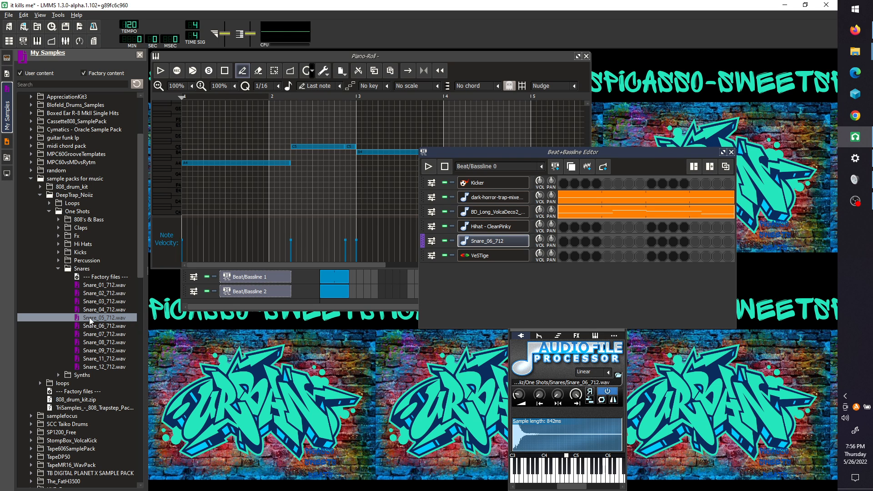
pyautogui.click(513, 245)
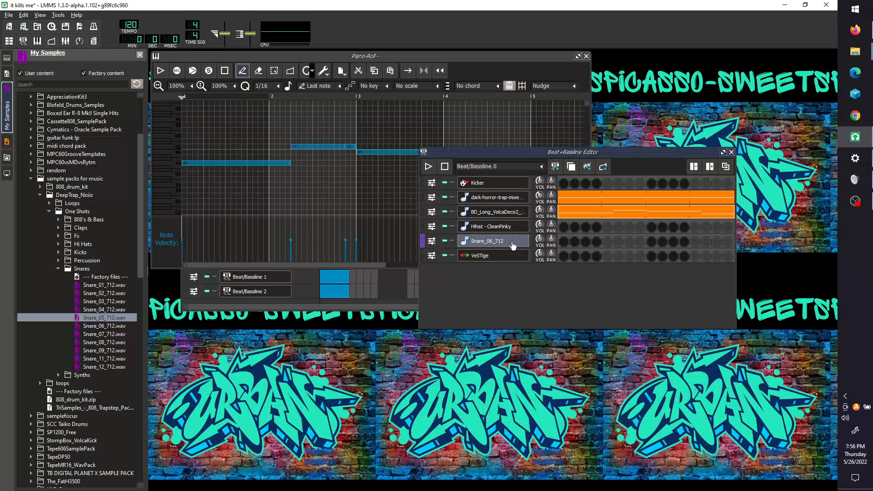
pyautogui.click(514, 244)
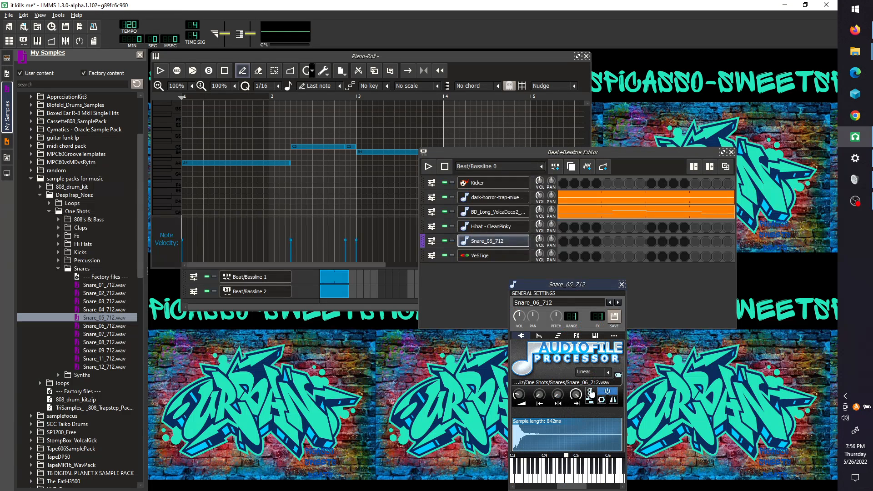
pyautogui.click(539, 336)
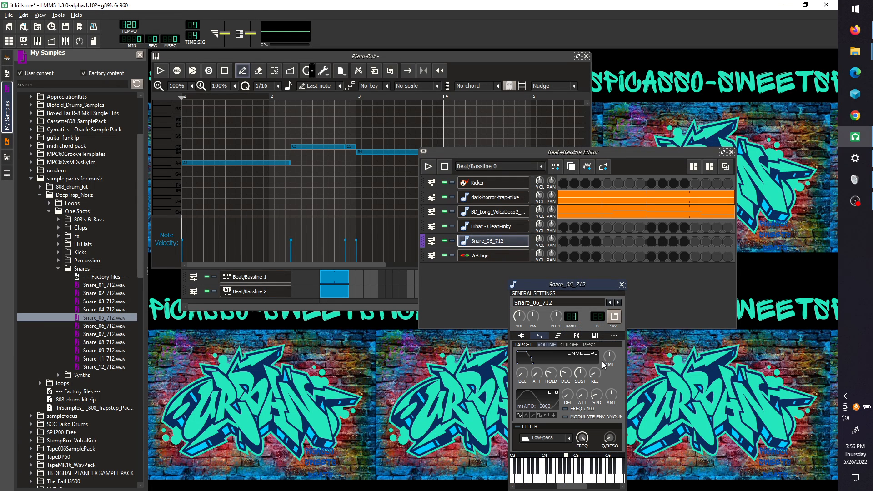
pyautogui.click(622, 285)
# Open the Snare_06_712 track's pattern from Beat/Bassline 0 in the Piano-Roll.
pyautogui.rightClick(569, 246)
pyautogui.click(597, 250)
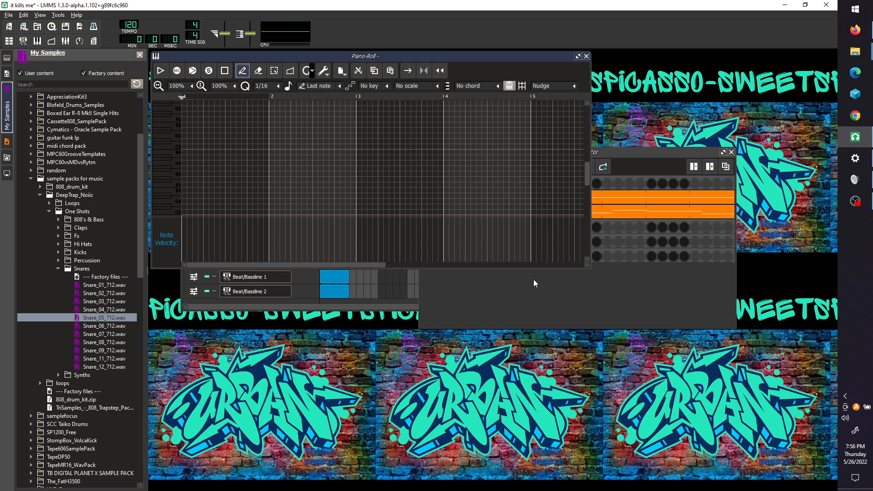
pyautogui.click(663, 294)
pyautogui.rightClick(564, 245)
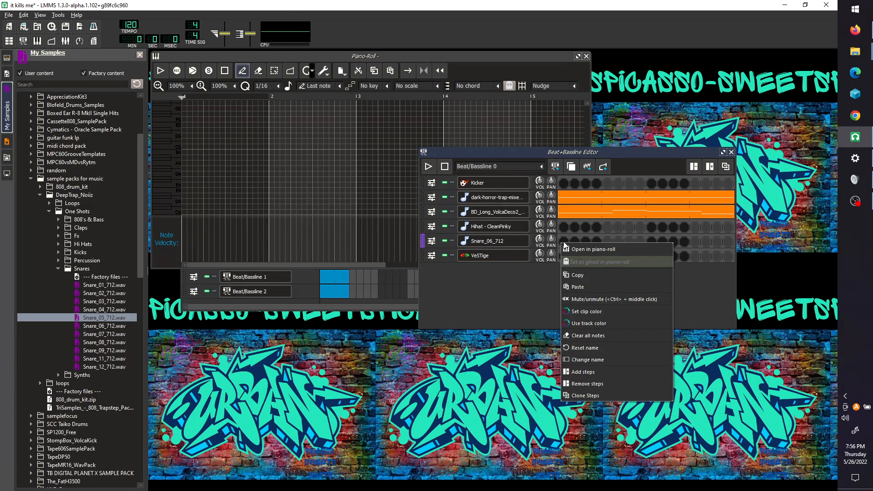
pyautogui.click(606, 250)
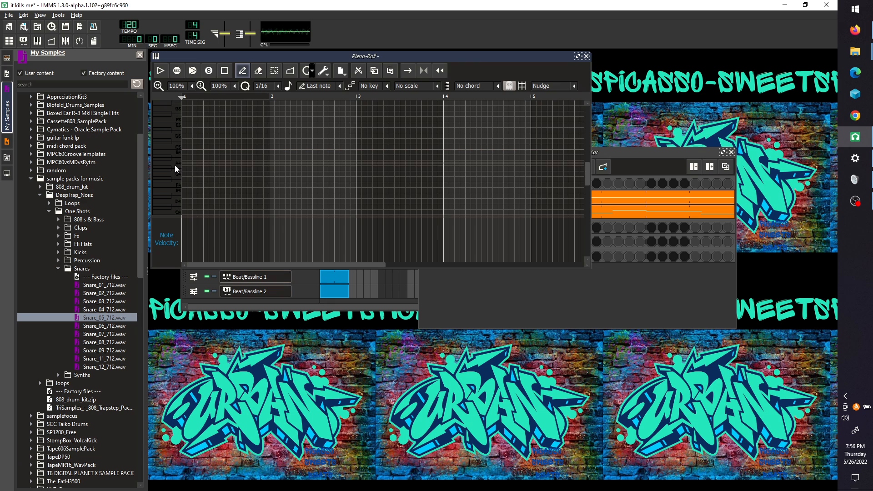
# Audition the Snare_04_712, Snare_05_712 and Snare_06_712 samples, and play the snare track from a Piano-Roll key.
pyautogui.click(120, 318)
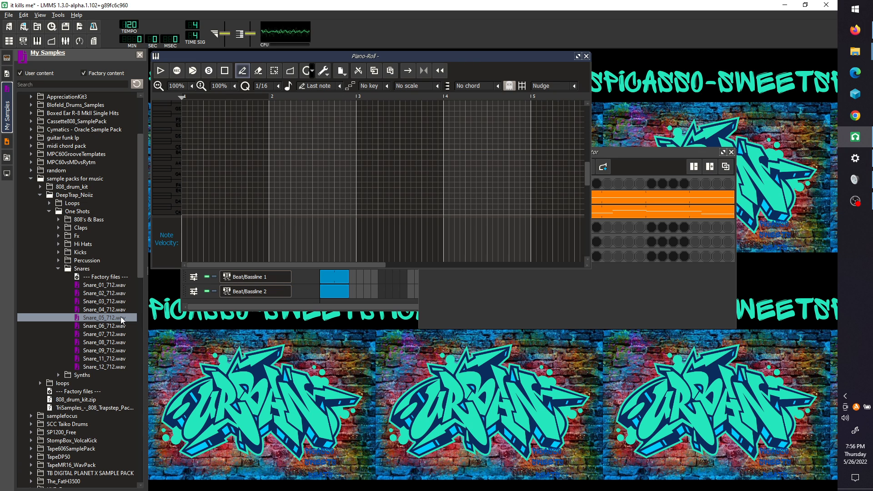
pyautogui.click(121, 310)
pyautogui.click(121, 317)
pyautogui.click(122, 326)
pyautogui.click(121, 326)
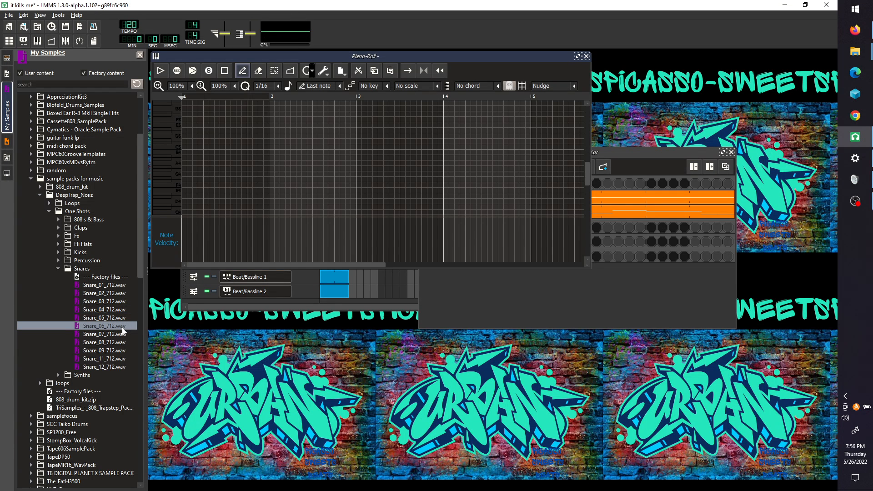
pyautogui.click(122, 327)
pyautogui.click(178, 165)
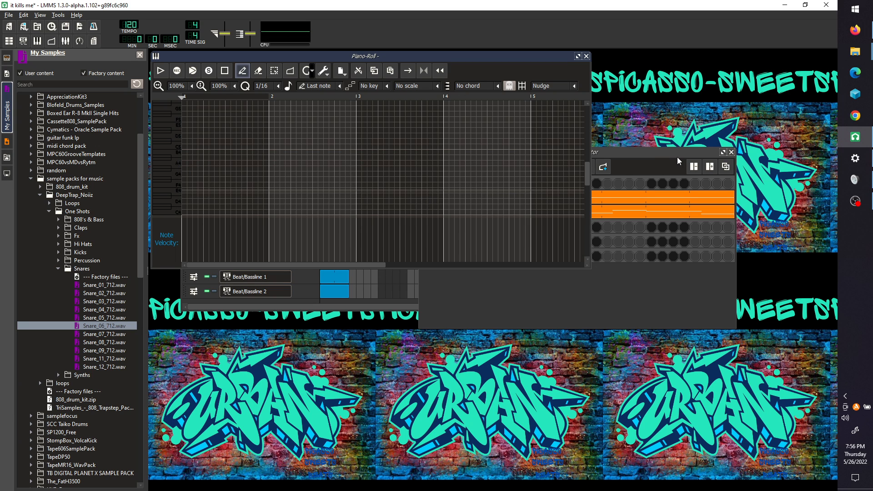
# Examine the Snare_06_712 track's options, including its colour commands and FX channel assignment choices.
pyautogui.click(664, 155)
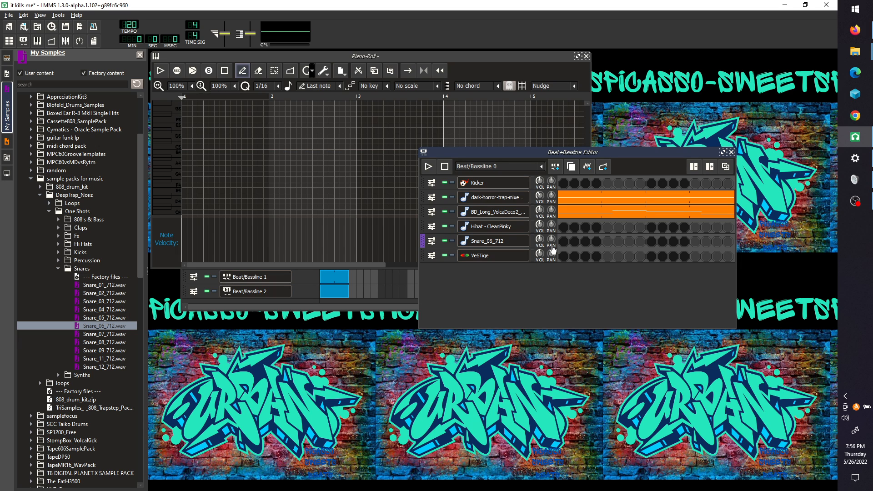
pyautogui.rightClick(431, 243)
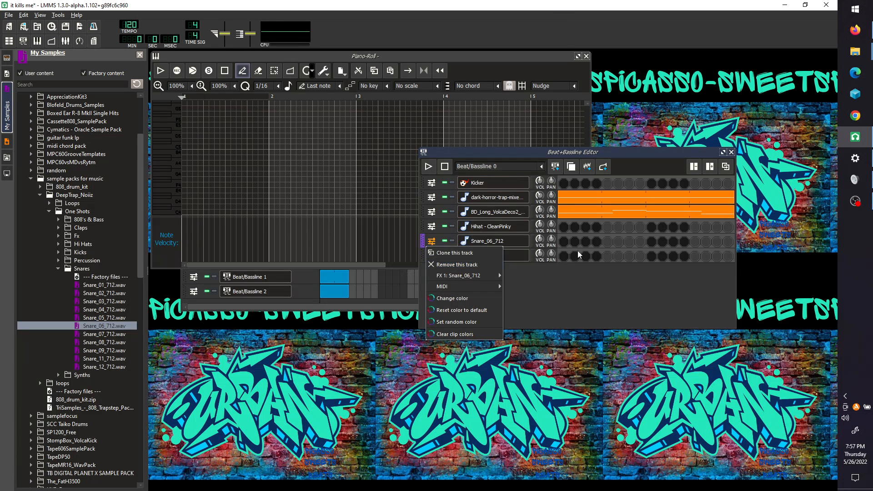
pyautogui.click(451, 321)
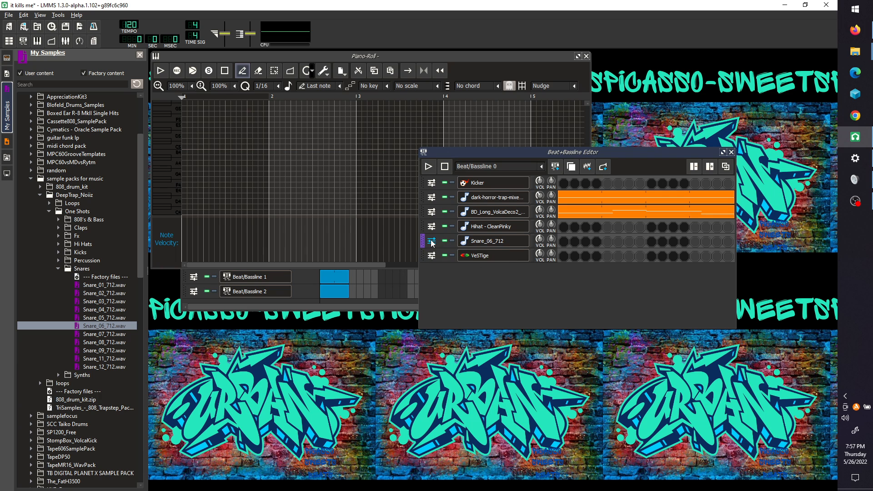
pyautogui.click(431, 241)
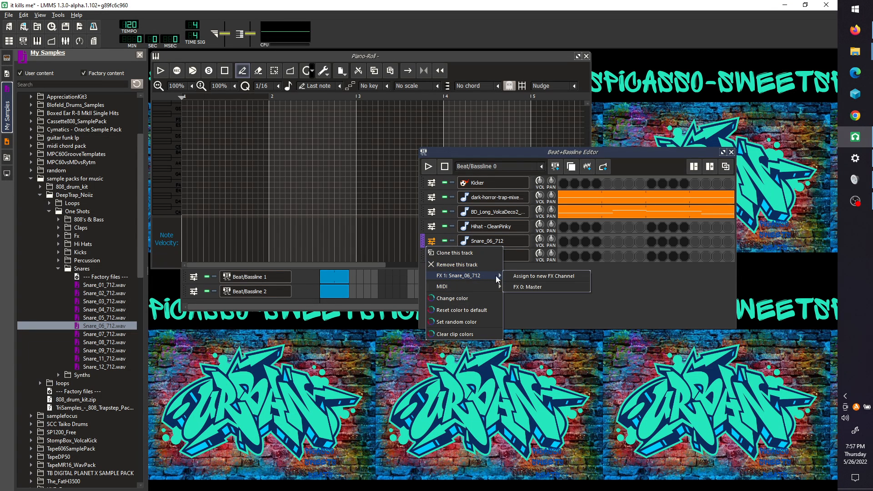
# Assign the Snare_06_712 track to a new FX channel and show its channel in the FX-Mixer.
pyautogui.click(559, 276)
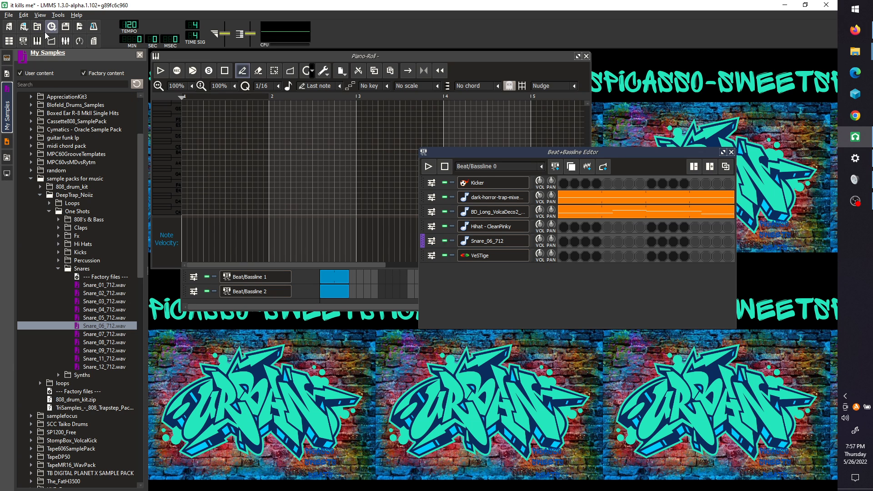
pyautogui.click(64, 41)
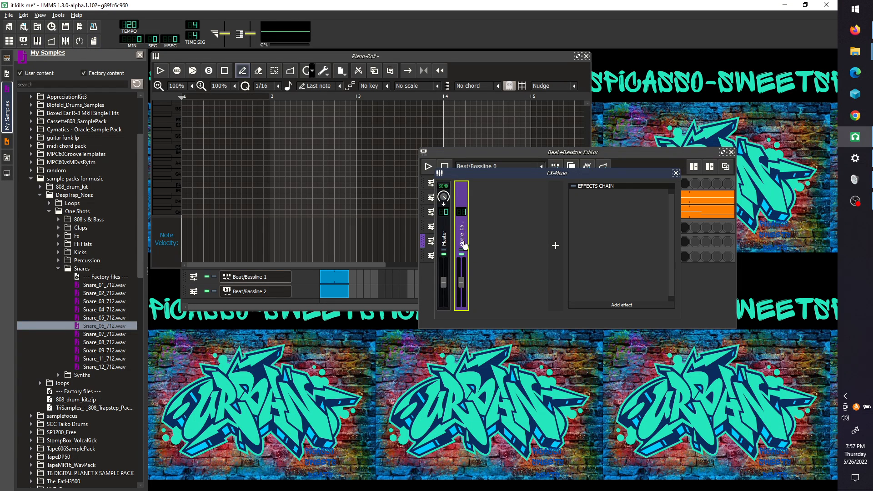
# Arrange the Beat+Bassline Editor and the FX-Mixer so that the snare's mixer channel and the track list are both visible.
pyautogui.click(528, 162)
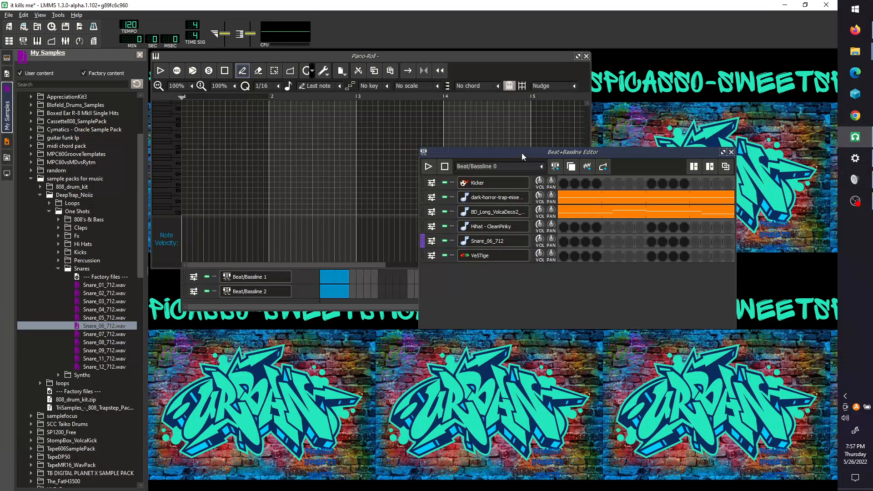
pyautogui.moveTo(523, 156); pyautogui.dragTo(556, 222)
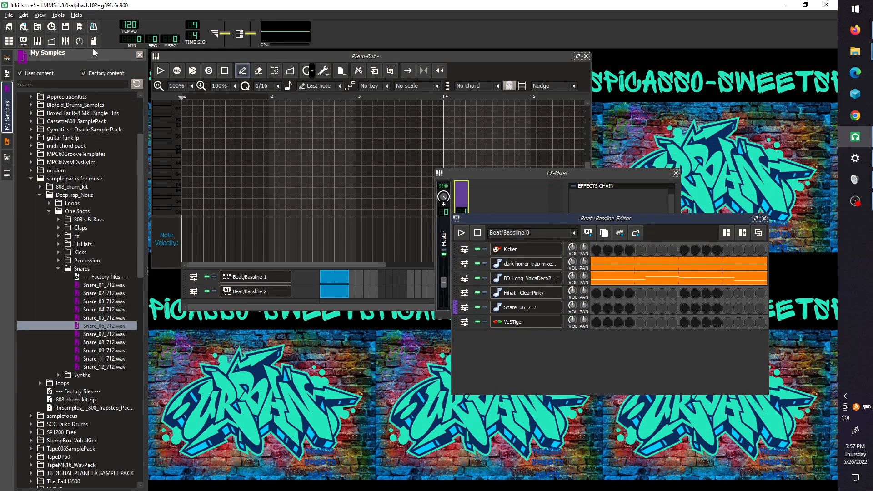
pyautogui.click(66, 41)
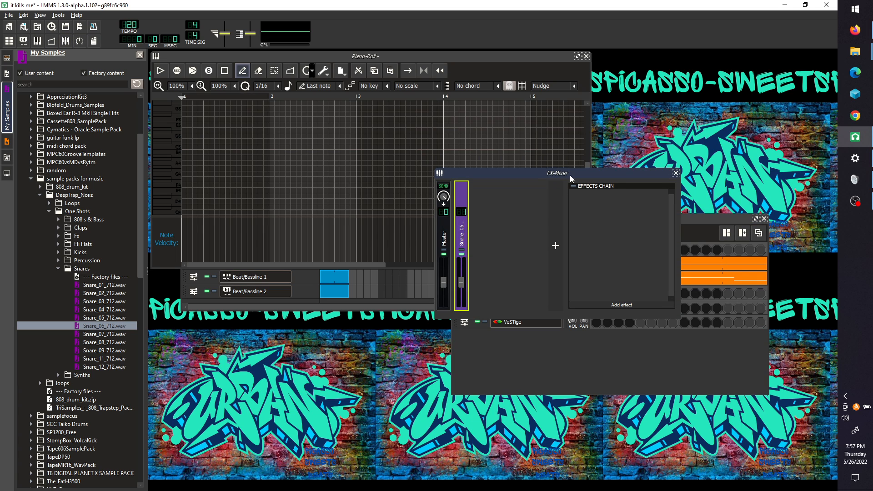
pyautogui.moveTo(569, 177); pyautogui.dragTo(406, 321)
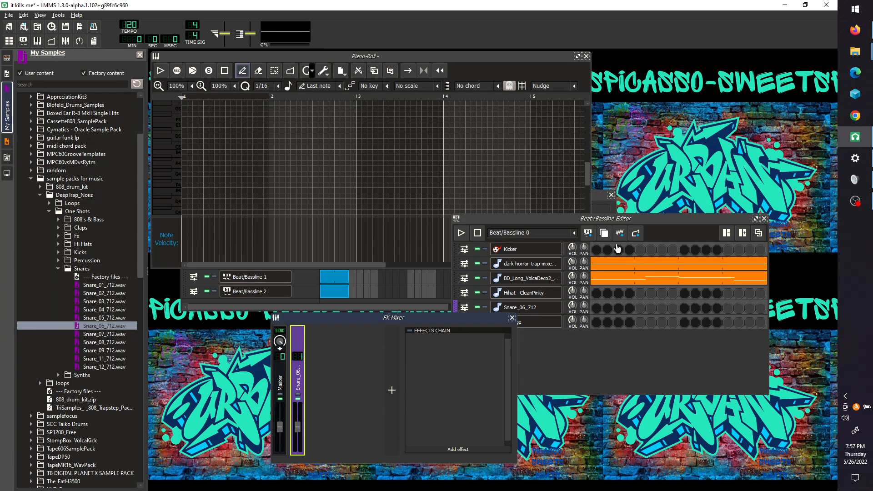
# Review the FX channel choices in the Snare_06_712 track's options, then shift the Beat+Bassline Editor slightly.
pyautogui.click(647, 219)
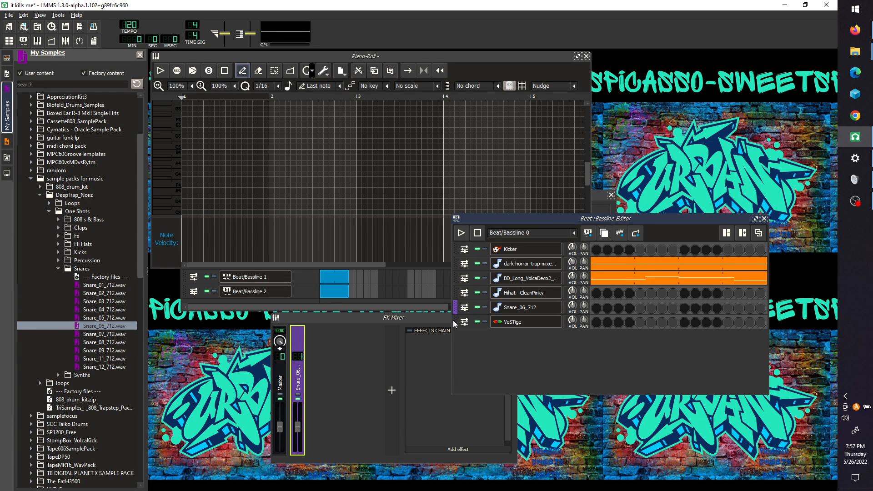
pyautogui.click(464, 308)
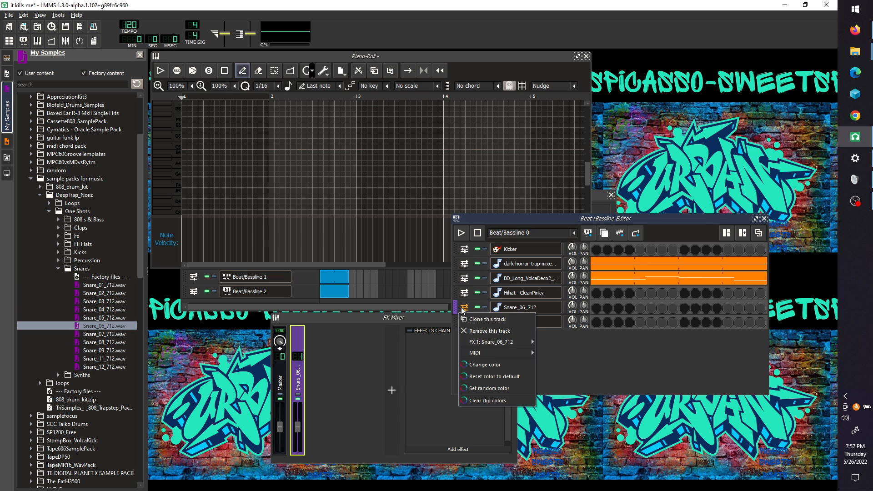
pyautogui.moveTo(497, 347)
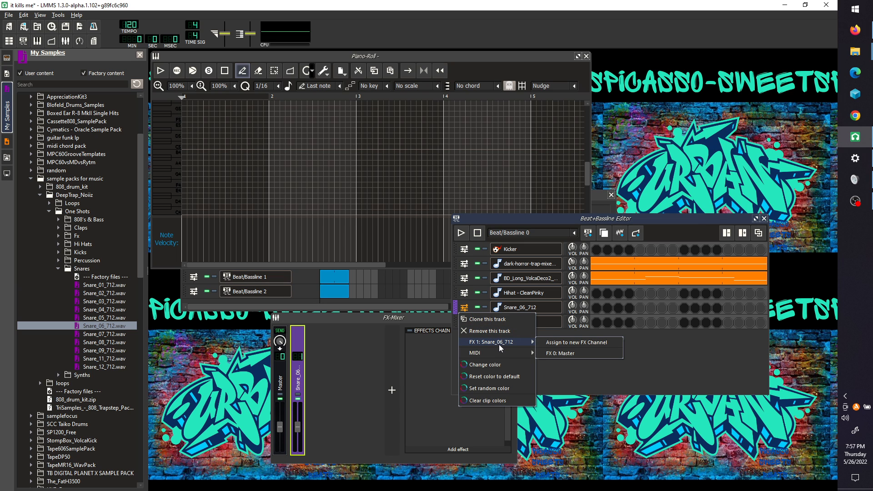
pyautogui.click(680, 349)
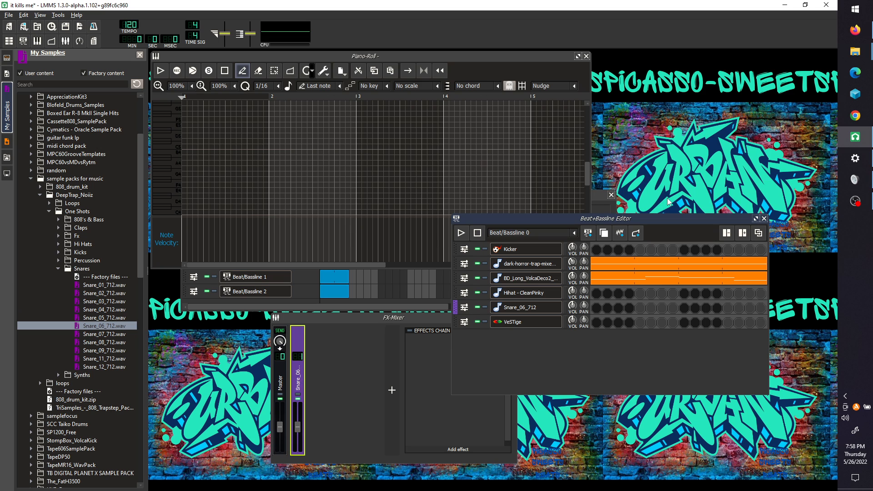
pyautogui.moveTo(669, 219)
pyautogui.mouseDown()
pyautogui.moveTo(682, 228)
pyautogui.moveTo(672, 232)
pyautogui.mouseUp()
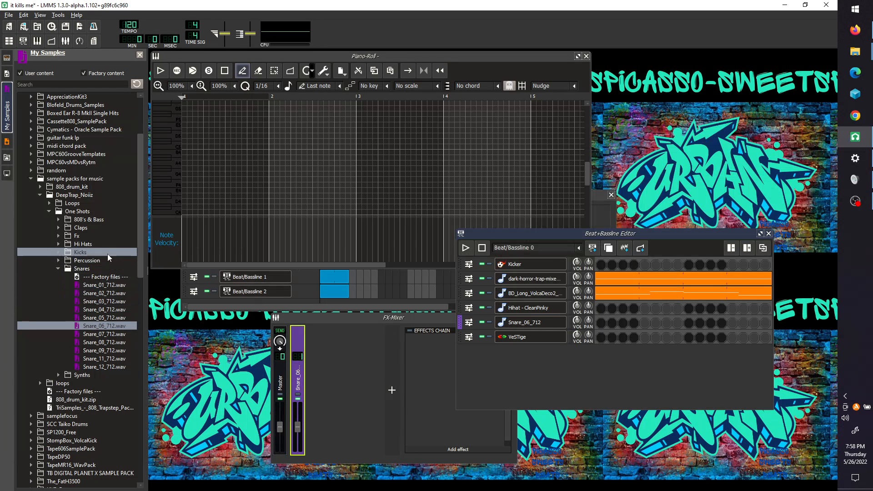
# Open the dark-horror-trap track's instrument window and audition it from its keyboard.
pyautogui.click(531, 279)
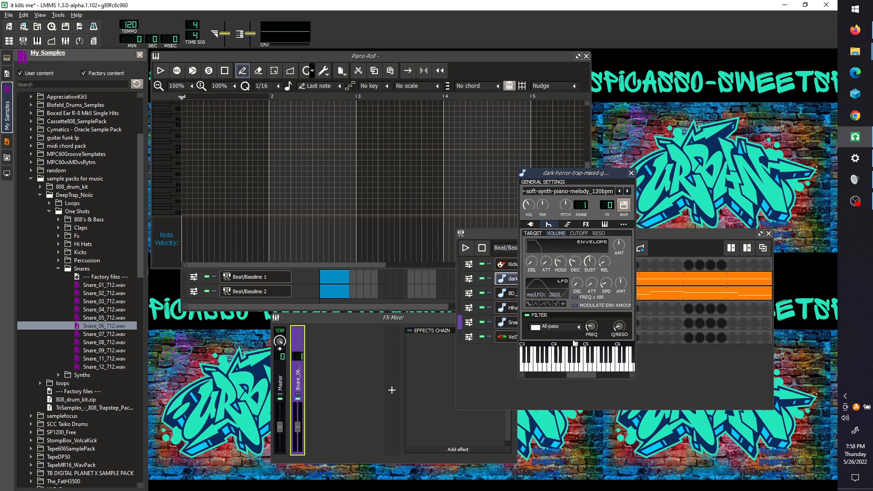
pyautogui.click(576, 373)
pyautogui.click(678, 235)
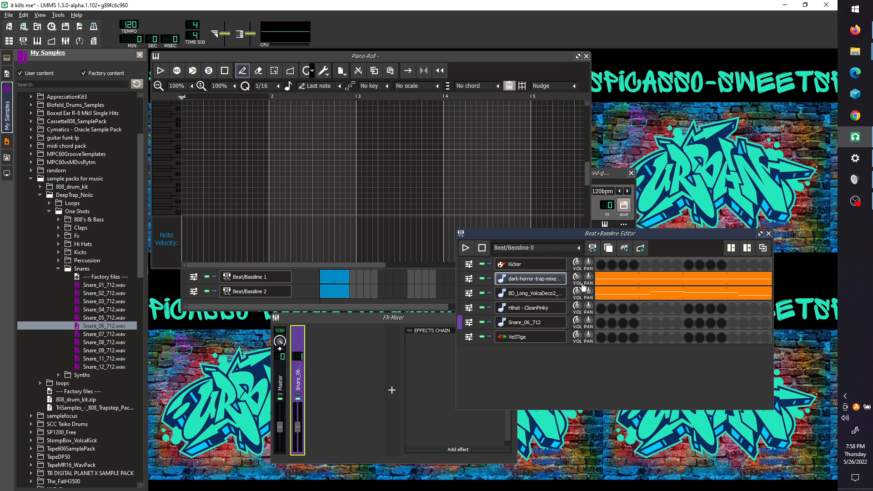
# Open the dark-horror-trap track's Beat/Bassline 0 pattern in the Piano-Roll.
pyautogui.rightClick(638, 278)
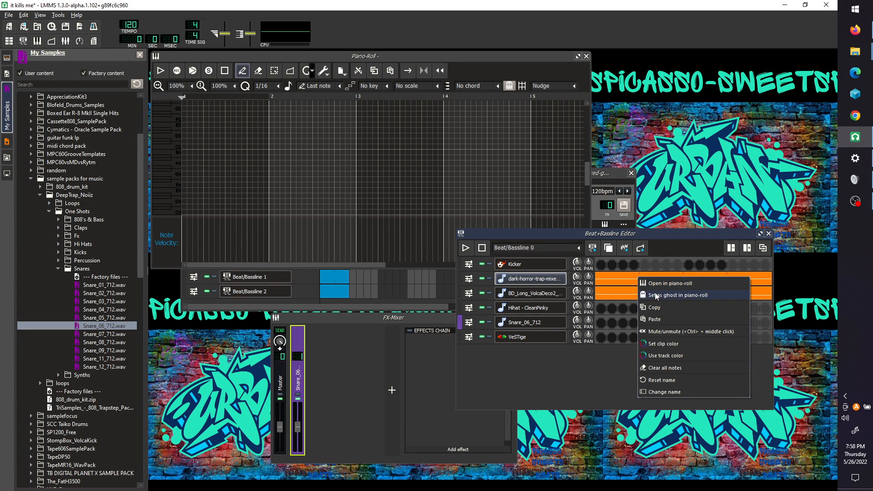
pyautogui.click(688, 283)
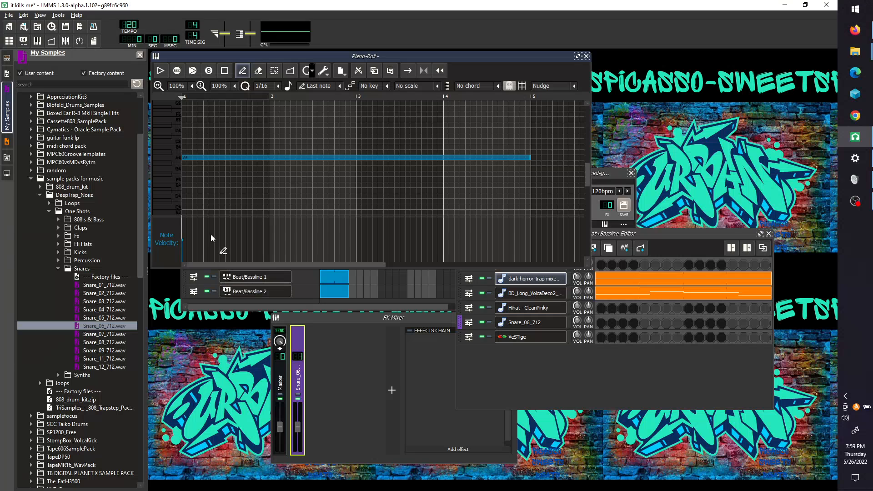
# Rearrange the Piano-Roll and Song-Editor windows so that the full song track list is exposed.
pyautogui.click(716, 233)
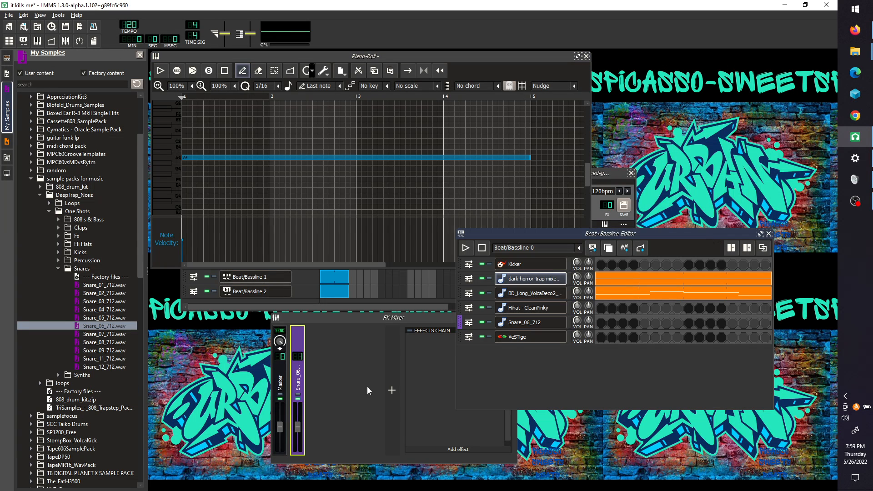
pyautogui.click(359, 378)
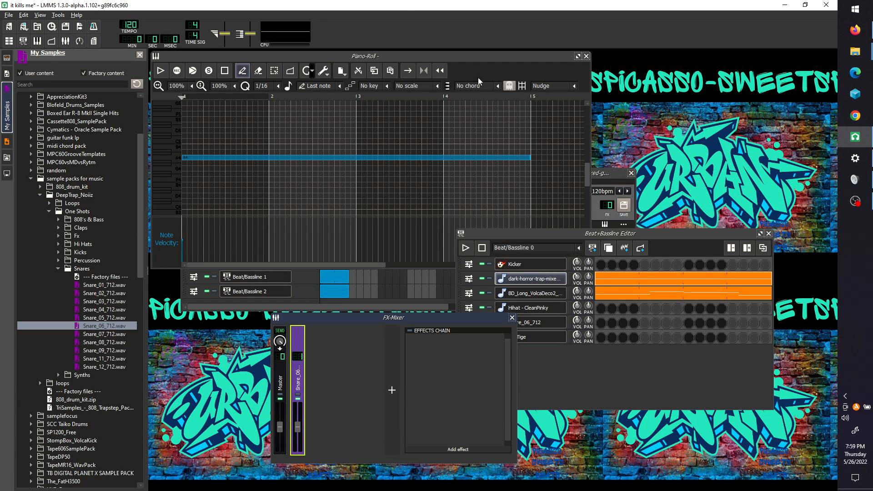
pyautogui.moveTo(482, 59); pyautogui.dragTo(611, 76)
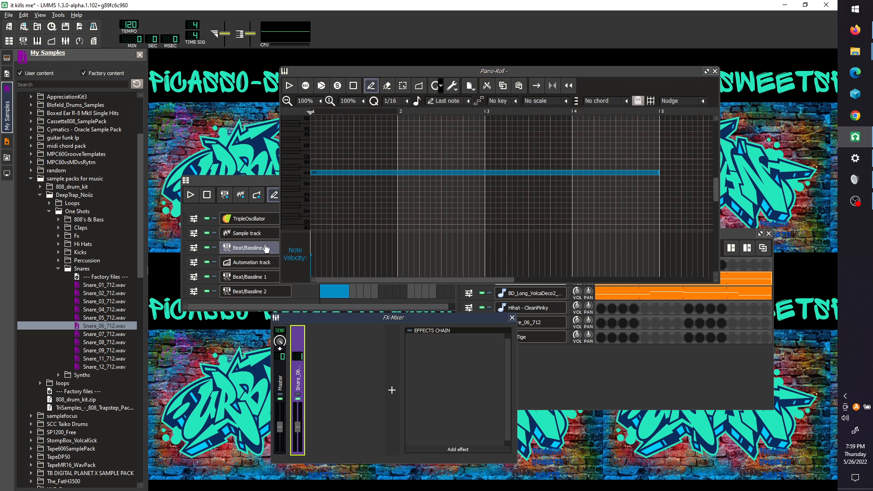
pyautogui.moveTo(237, 183); pyautogui.dragTo(228, 107)
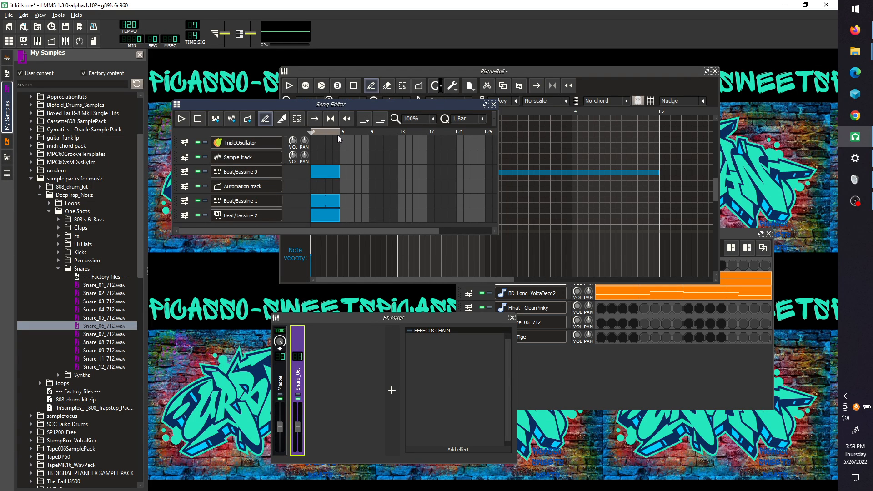
# Try the Song-Editor's loop range and loop point switch, play the song briefly and stop it.
pyautogui.moveTo(339, 130); pyautogui.dragTo(369, 139)
pyautogui.click(331, 118)
pyautogui.click(329, 121)
pyautogui.click(181, 120)
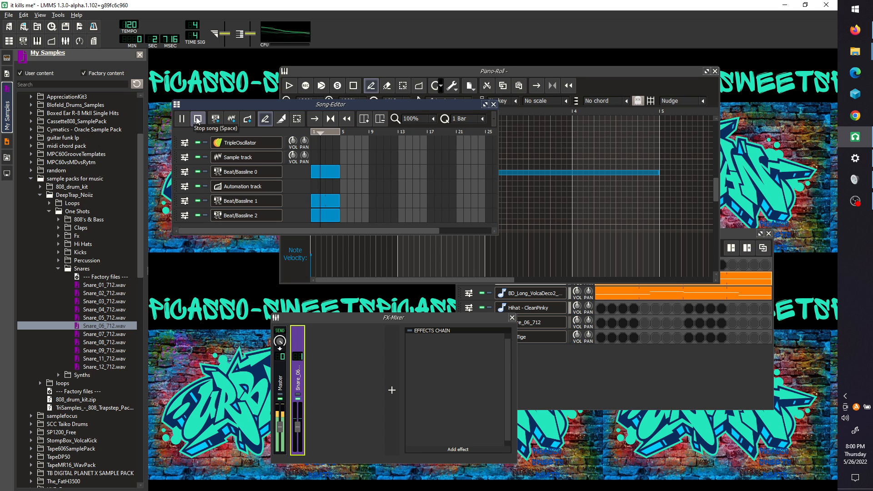
pyautogui.click(198, 119)
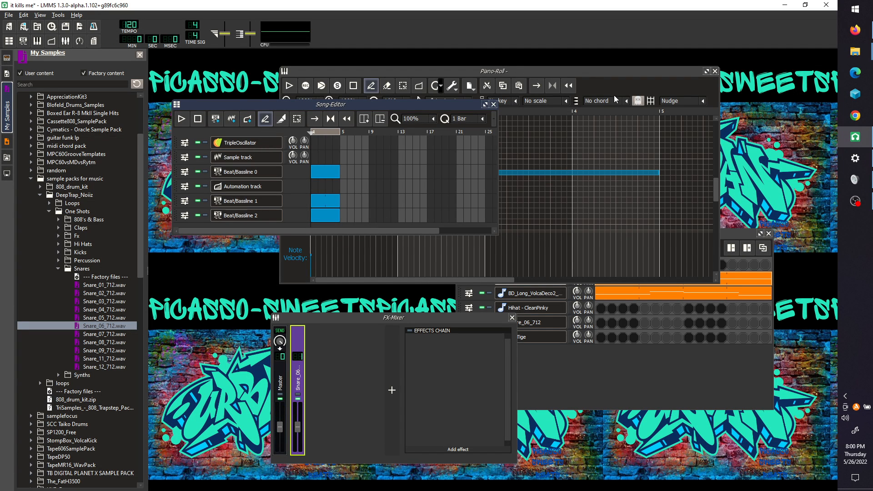
# Increase the Song-Editor window's height to leave room below the Beat/Bassline 2 track.
pyautogui.click(605, 73)
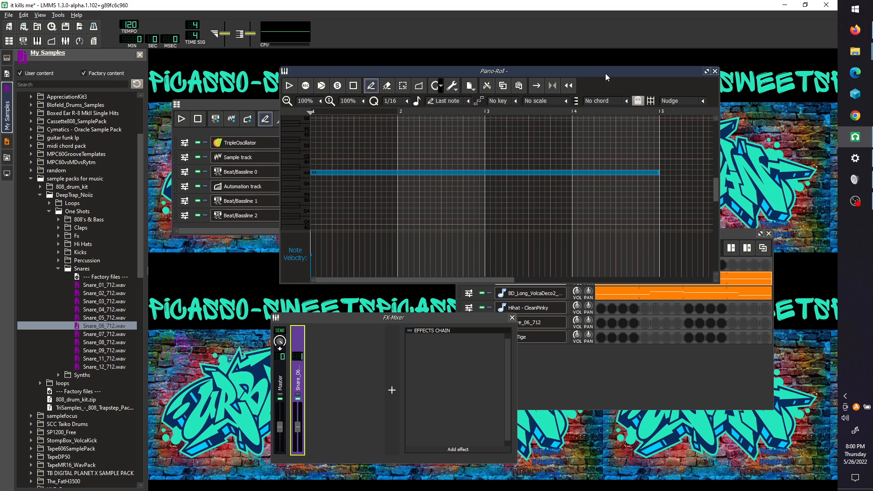
pyautogui.click(250, 104)
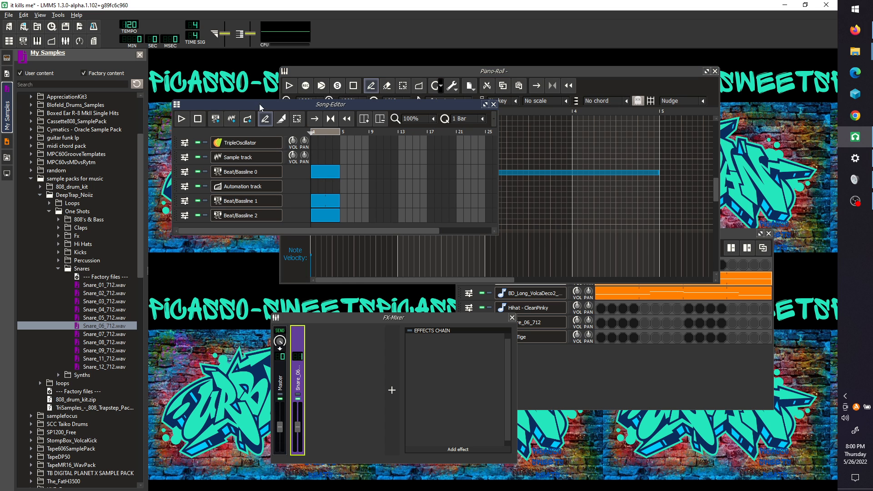
pyautogui.click(376, 236)
pyautogui.moveTo(230, 234); pyautogui.dragTo(229, 257)
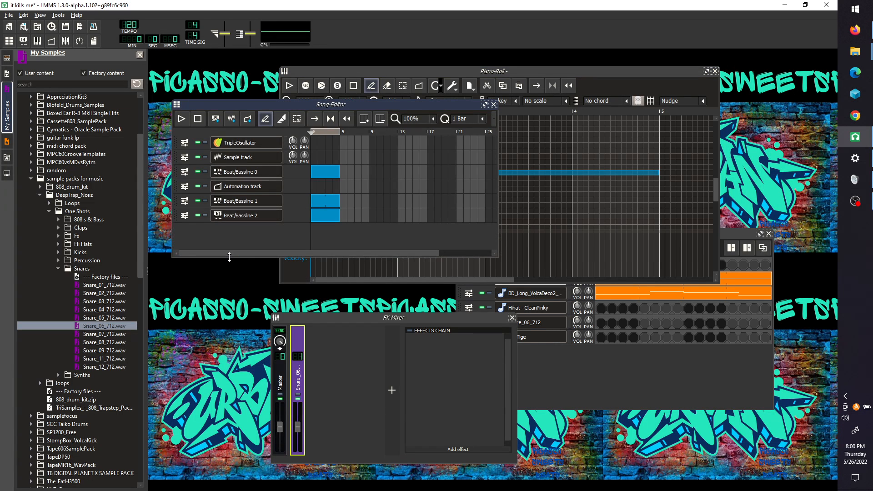
# Move the Beat+Bassline Editor over the Piano-Roll and add a new beat/bassline.
pyautogui.click(577, 73)
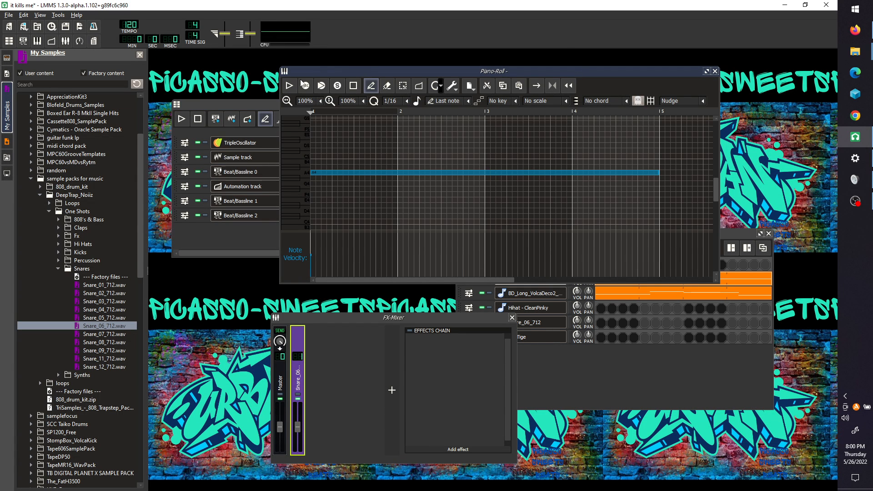
pyautogui.click(740, 234)
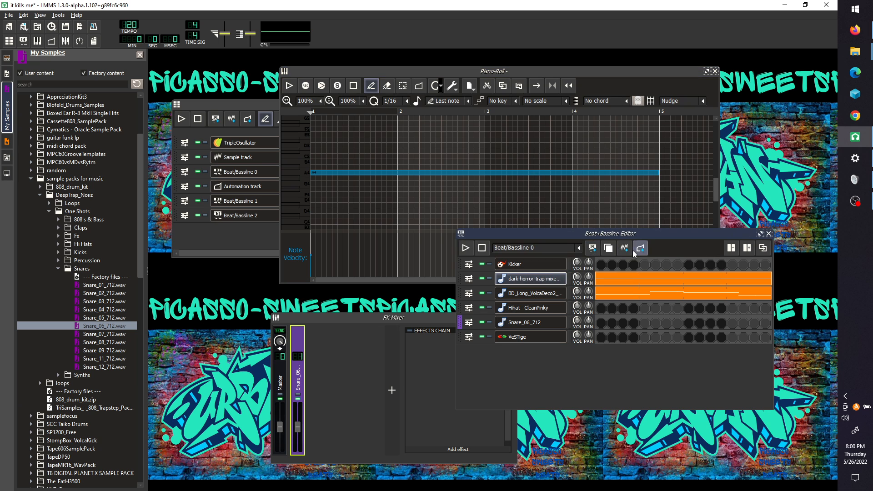
pyautogui.moveTo(659, 234); pyautogui.dragTo(589, 126)
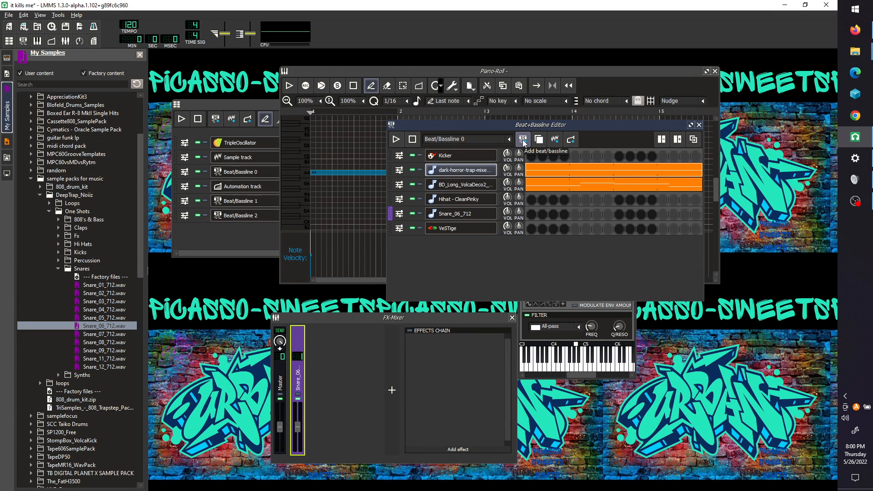
pyautogui.click(523, 141)
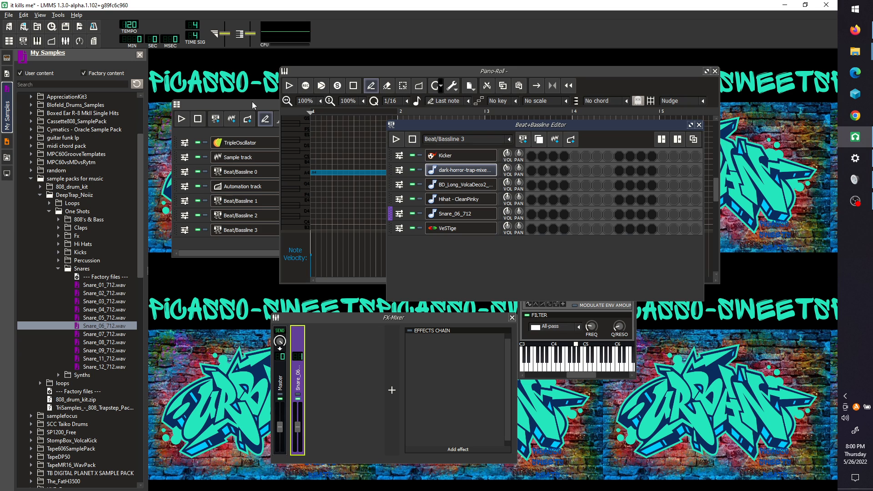
# Place a Beat/Bassline 3 clip at bar 1 in the Song-Editor and extend it to four bars.
pyautogui.moveTo(252, 102); pyautogui.dragTo(237, 106)
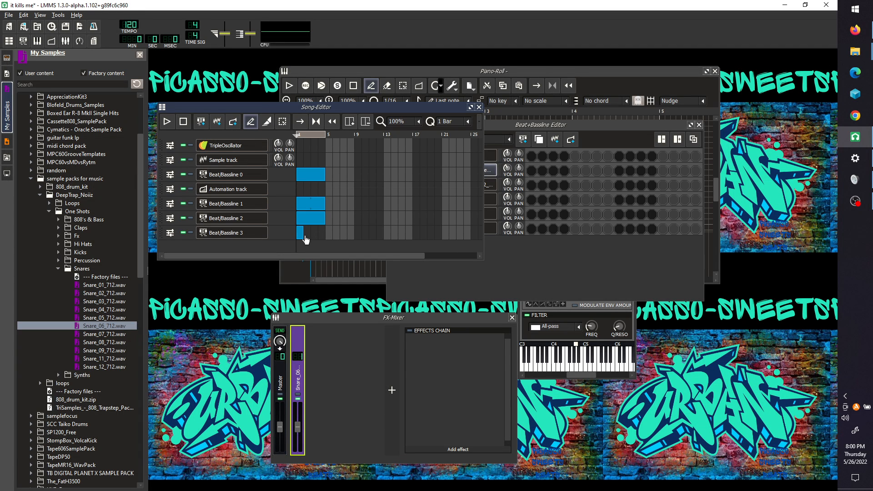
pyautogui.moveTo(304, 238); pyautogui.dragTo(326, 238)
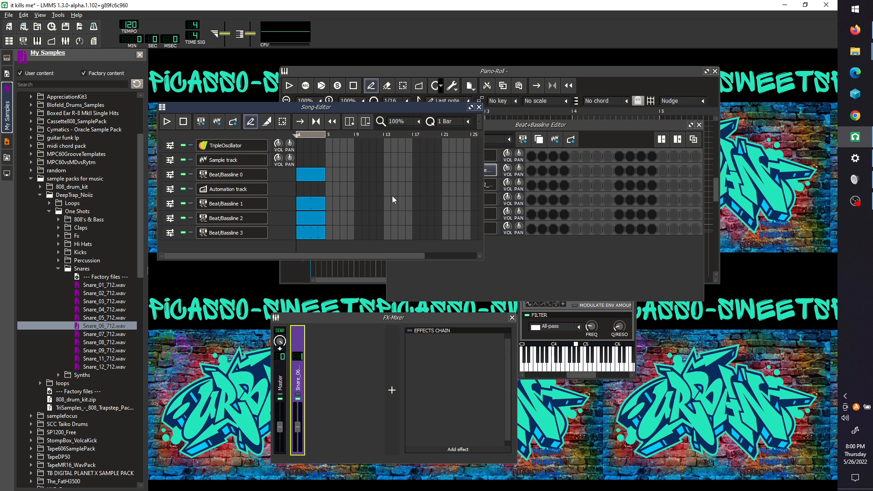
# Load the Independence VST plugin from the MAGIX\Independence\VSTPlugins64 folder into the VeSTige track.
pyautogui.click(619, 271)
pyautogui.click(487, 229)
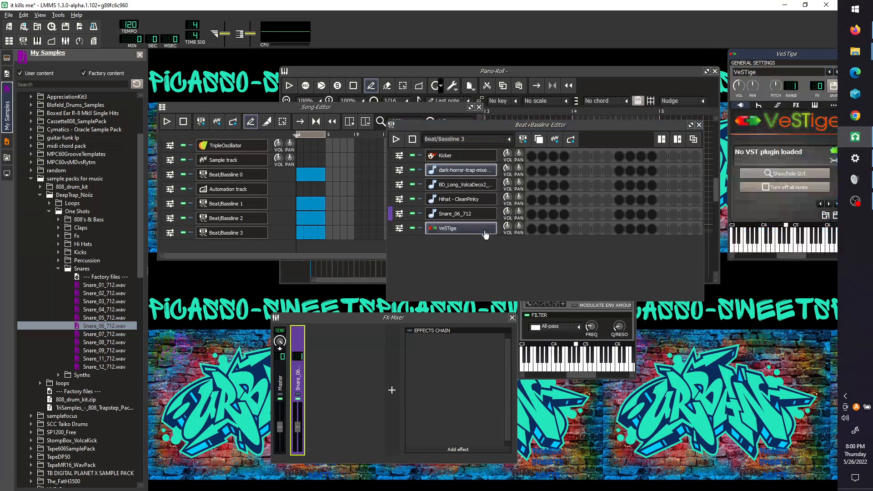
pyautogui.click(832, 151)
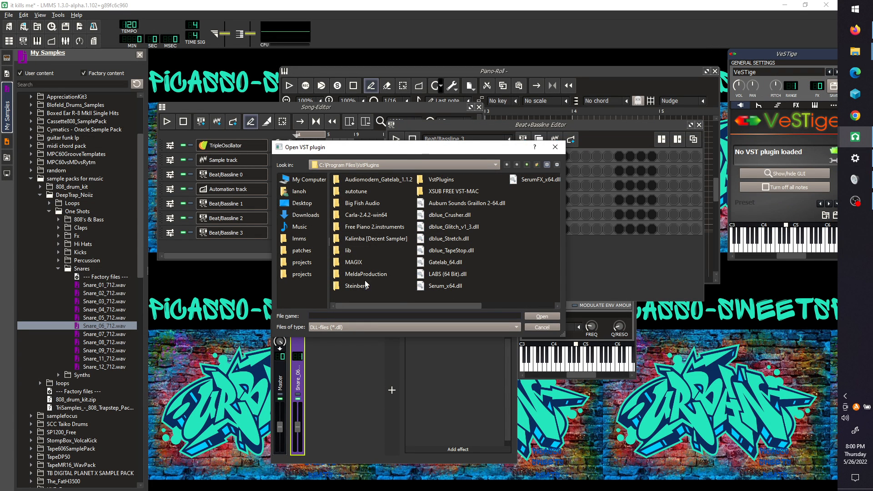
pyautogui.doubleClick(355, 263)
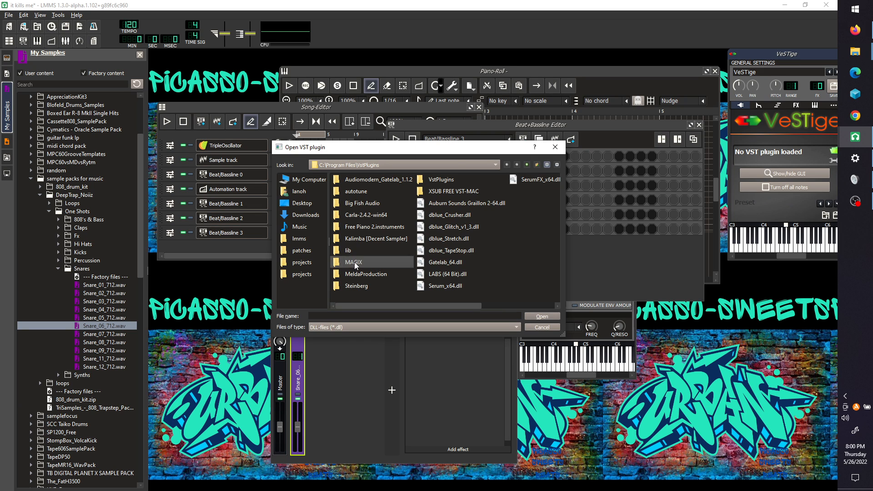
pyautogui.doubleClick(366, 178)
pyautogui.doubleClick(363, 180)
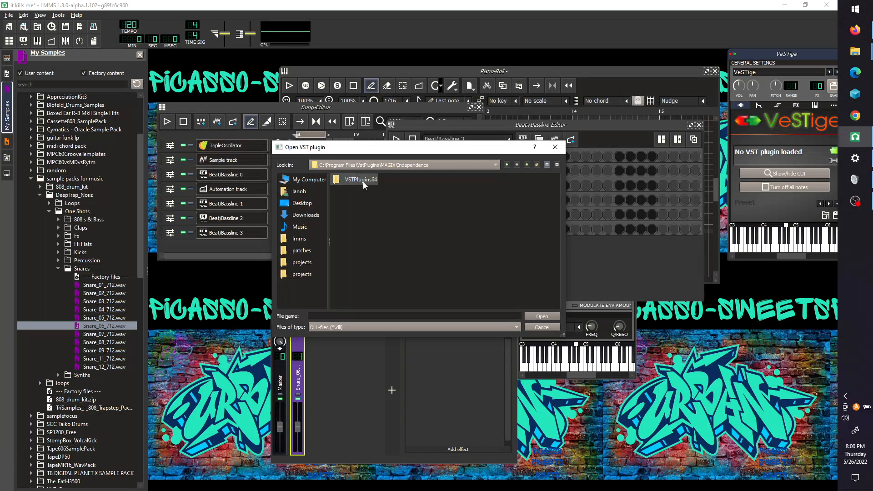
pyautogui.doubleClick(365, 191)
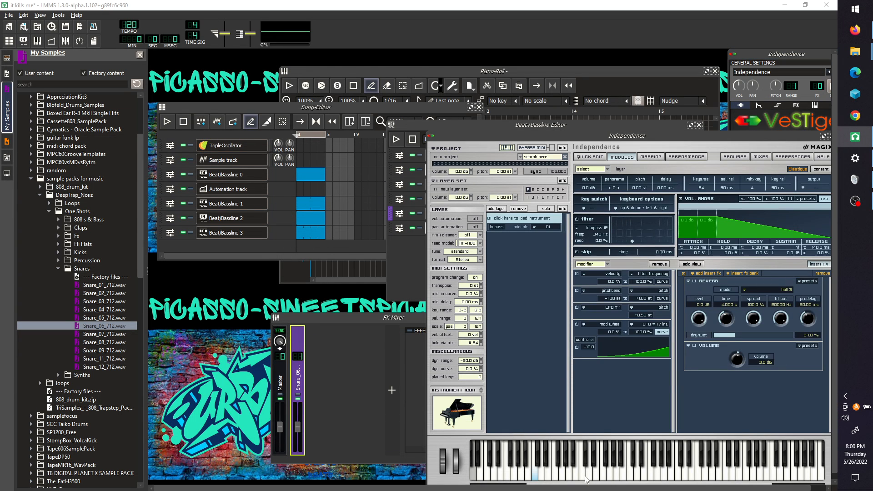
# Reposition the Beat+Bassline Editor beside the Song-Editor and close the Independence plugin's own interface window.
pyautogui.click(459, 125)
pyautogui.moveTo(461, 128); pyautogui.dragTo(436, 122)
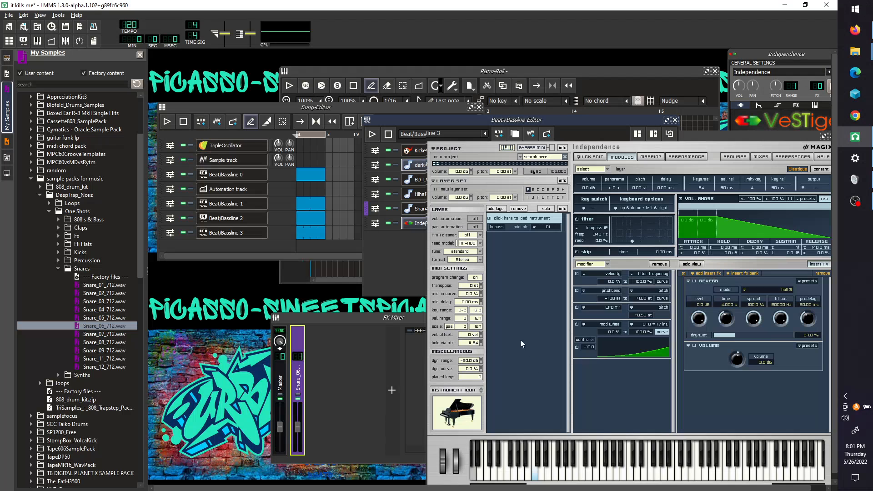
pyautogui.moveTo(537, 123)
pyautogui.mouseDown()
pyautogui.moveTo(492, 119)
pyautogui.moveTo(532, 117)
pyautogui.mouseUp()
pyautogui.moveTo(732, 137); pyautogui.dragTo(684, 141)
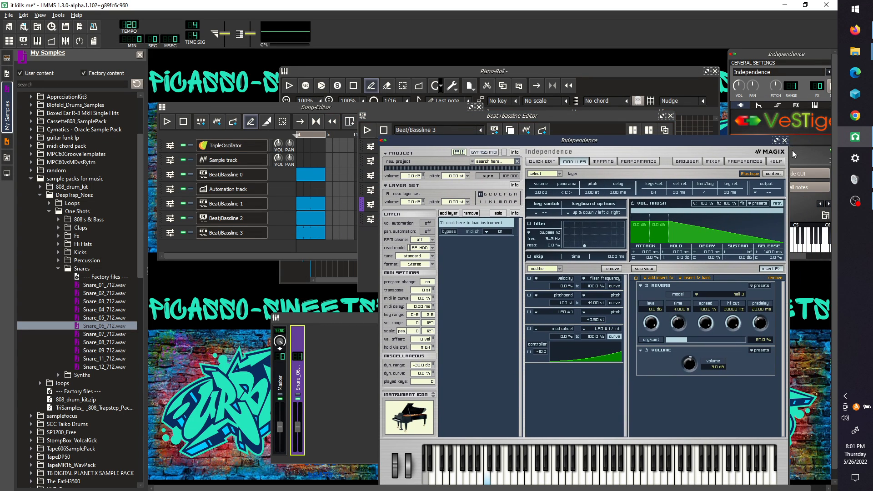
pyautogui.click(785, 141)
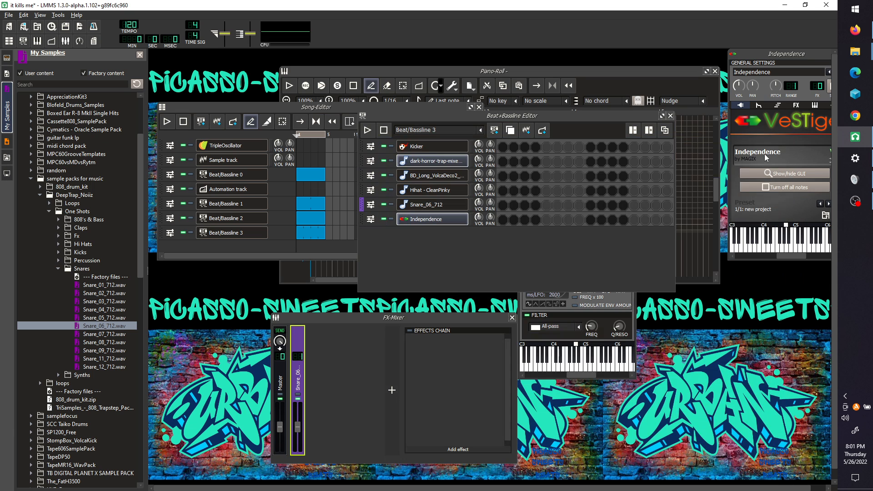
# Open the Independence track's pattern in the Piano-Roll and draw five notes across bars 1 and 2, starting on A4.
pyautogui.rightClick(511, 228)
pyautogui.click(527, 231)
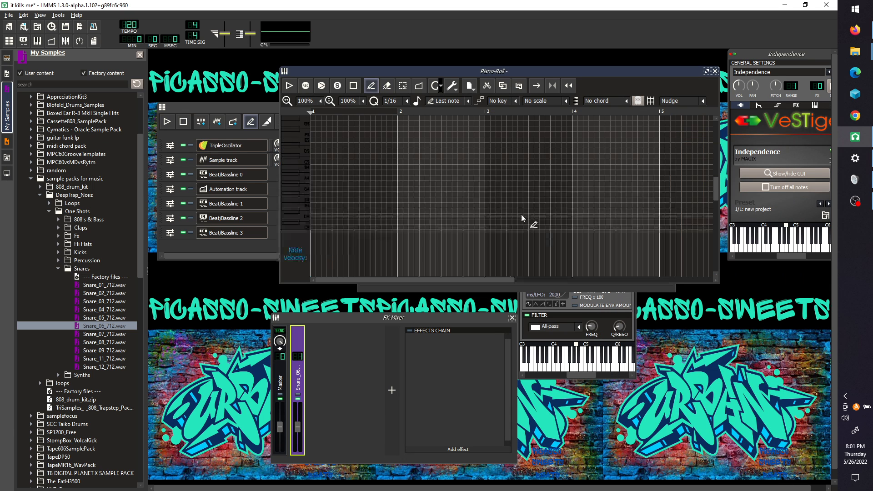
pyautogui.click(304, 178)
pyautogui.click(313, 178)
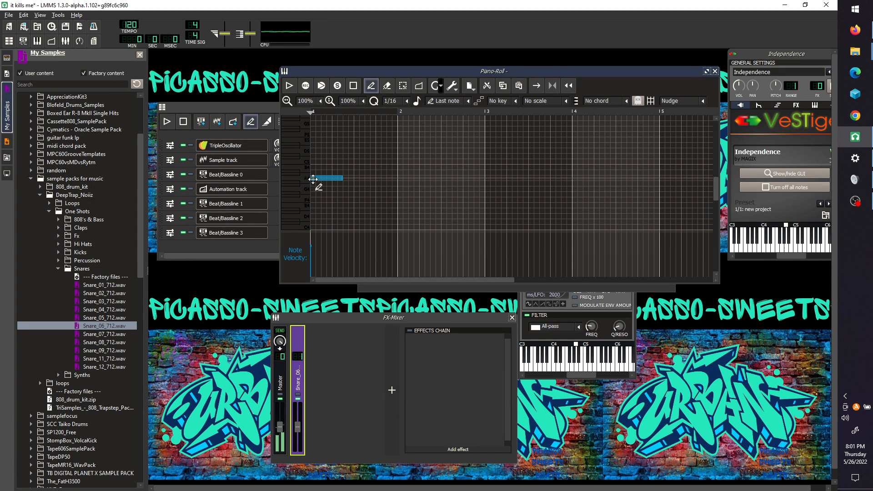
pyautogui.click(350, 189)
pyautogui.click(383, 199)
pyautogui.click(421, 188)
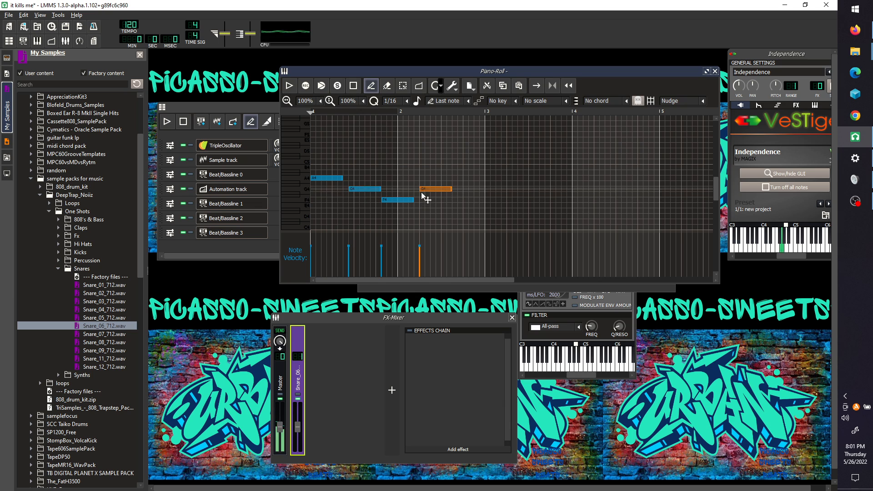
pyautogui.click(443, 183)
# Play the song from the Song-Editor and erase all the drawn notes from the Independence pattern.
pyautogui.click(257, 109)
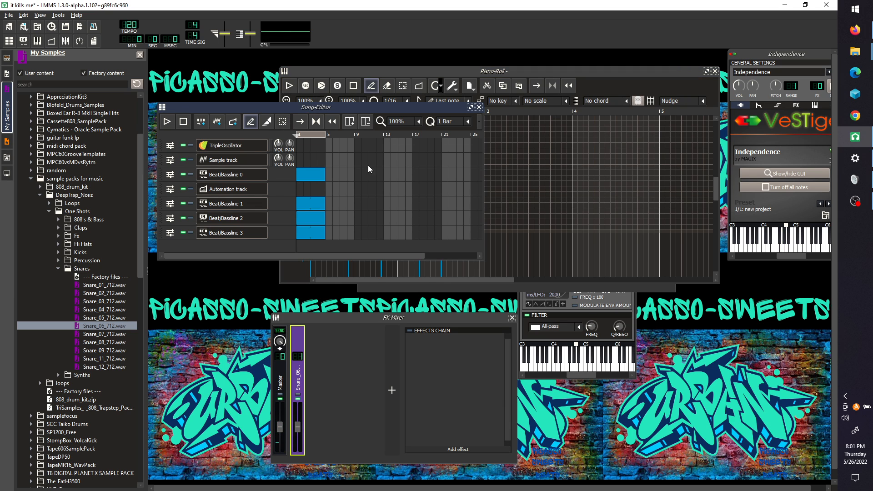
pyautogui.click(167, 121)
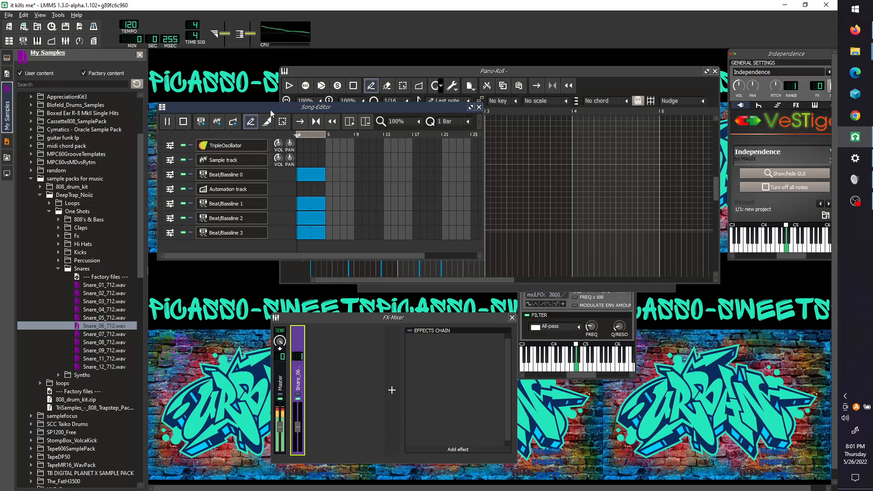
pyautogui.click(527, 75)
pyautogui.rightClick(454, 184)
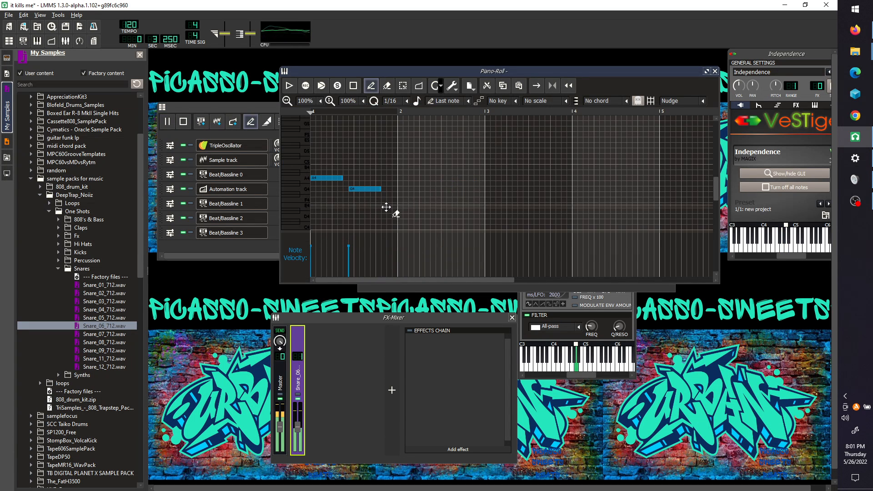
pyautogui.rightClick(363, 188)
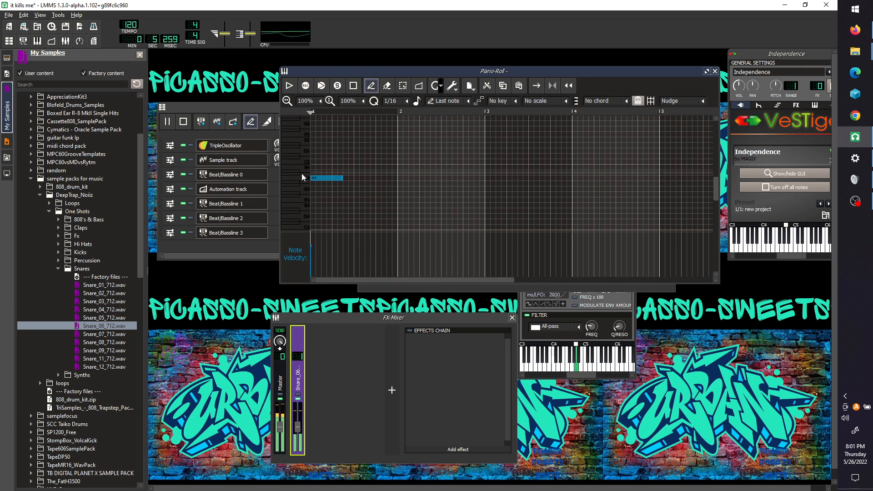
pyautogui.rightClick(325, 178)
pyautogui.click(241, 110)
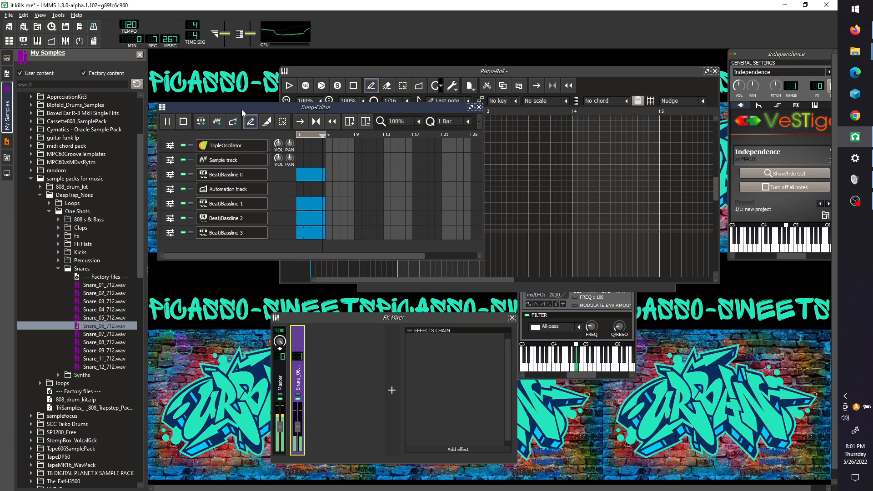
# Draw four rising quarter notes, A4, B4, C#5 and D#5, across bar 1 in the Piano-Roll.
pyautogui.click(528, 74)
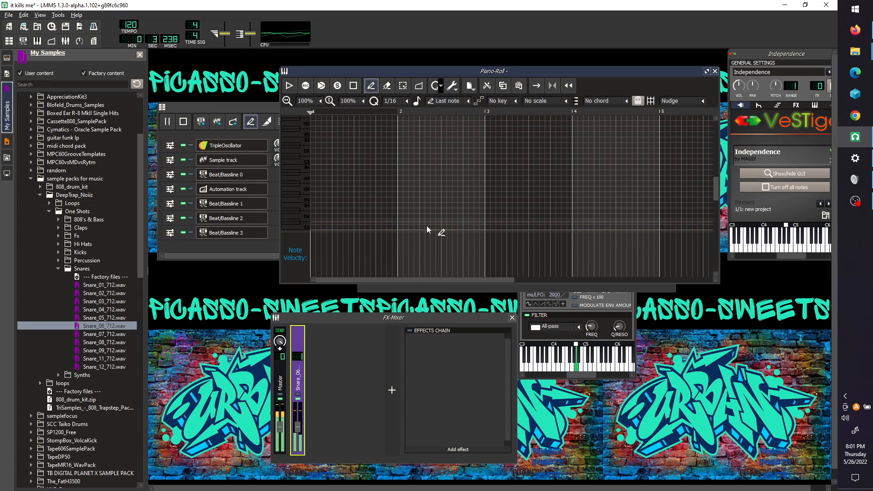
pyautogui.click(317, 177)
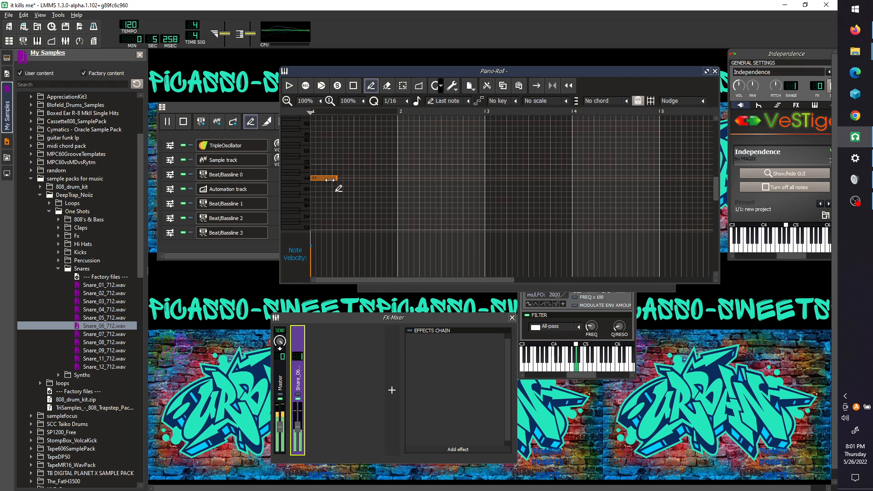
pyautogui.click(338, 167)
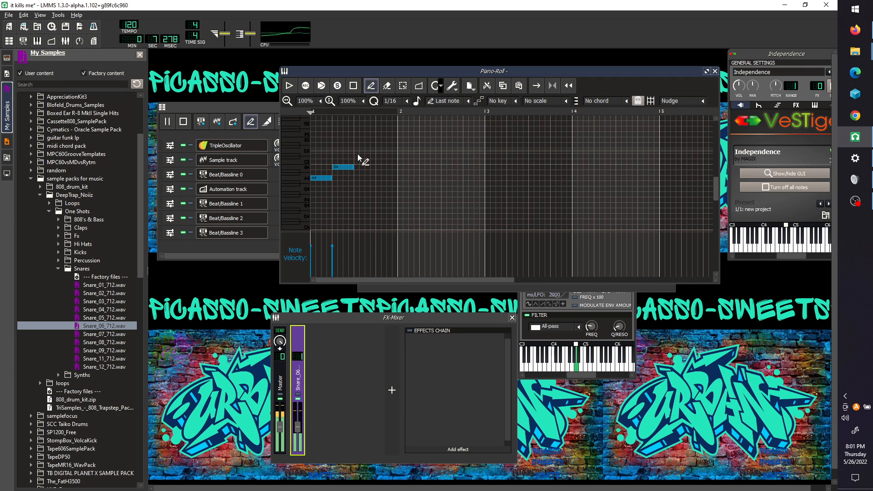
pyautogui.click(357, 151)
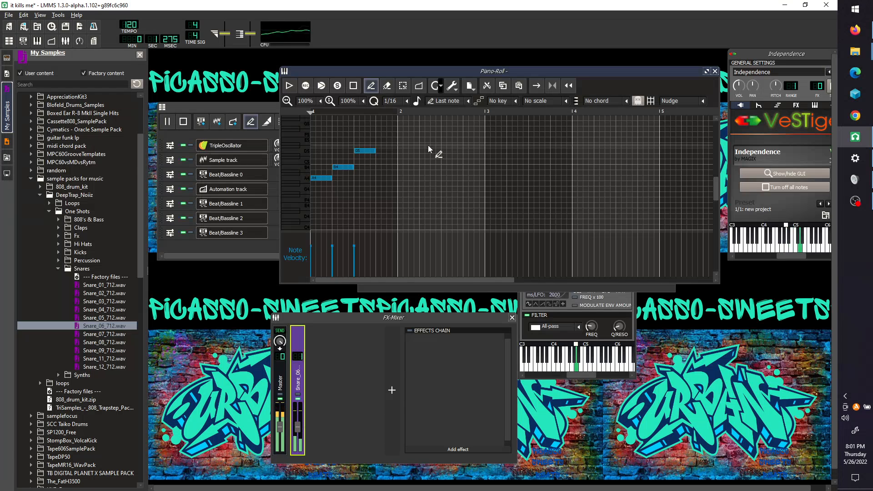
pyautogui.moveTo(363, 151); pyautogui.dragTo(363, 156)
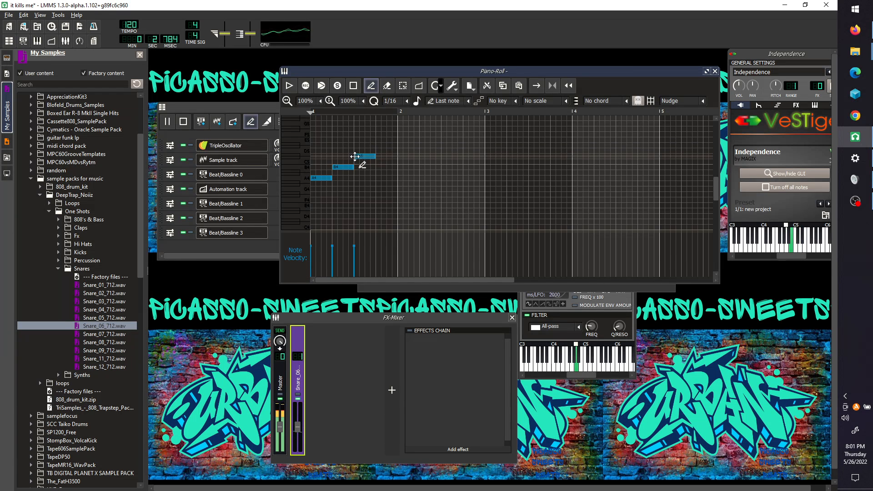
pyautogui.click(384, 145)
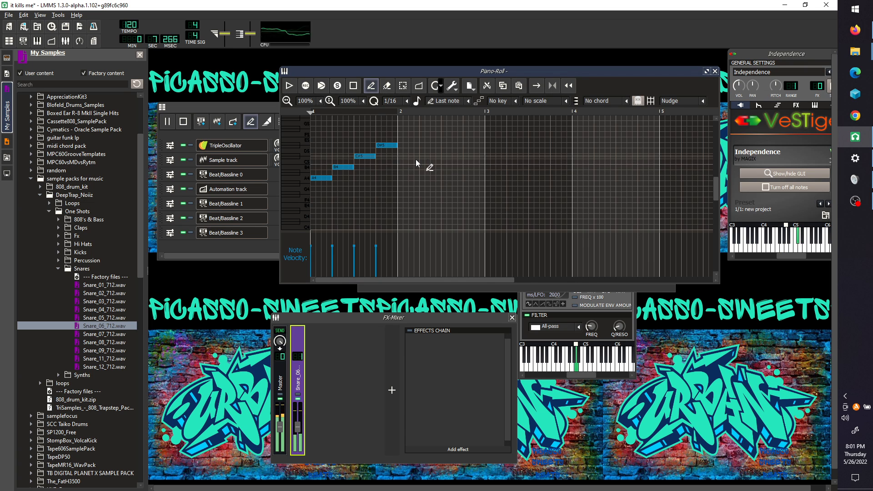
# Replace the last two notes of the rising phrase with C#5 and E5.
pyautogui.rightClick(386, 146)
pyautogui.rightClick(365, 156)
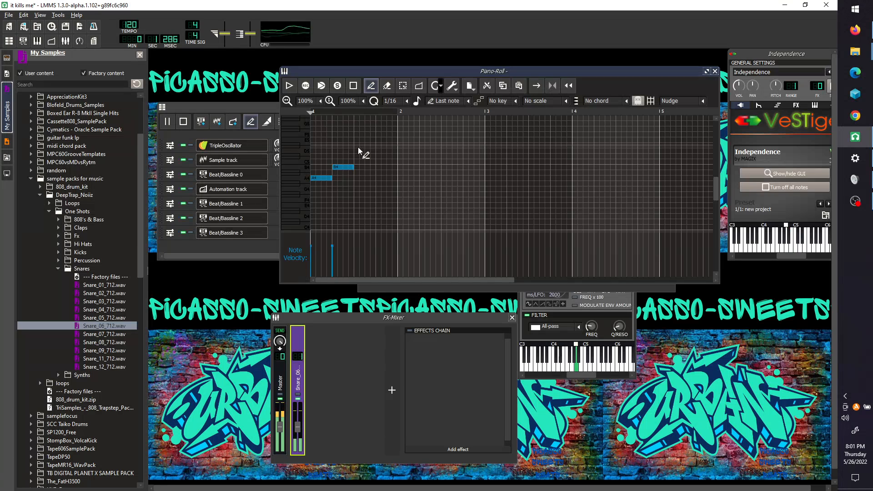
pyautogui.click(359, 147)
pyautogui.rightClick(360, 151)
pyautogui.click(359, 156)
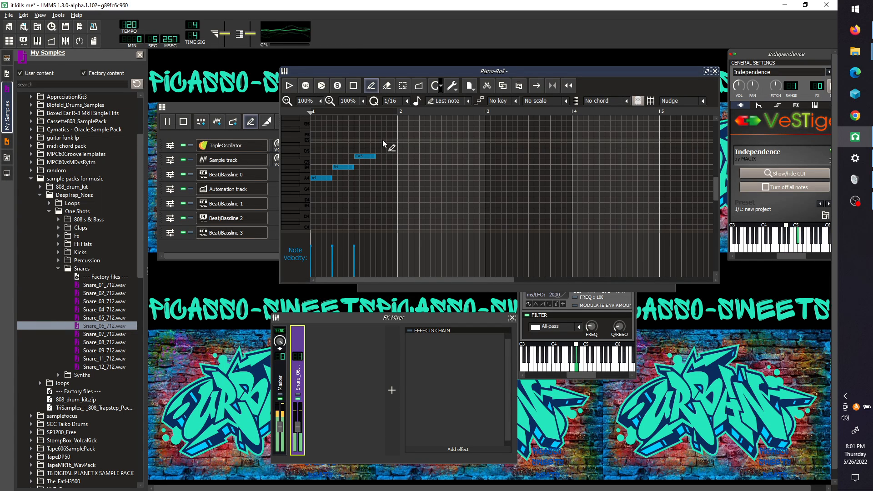
pyautogui.click(383, 140)
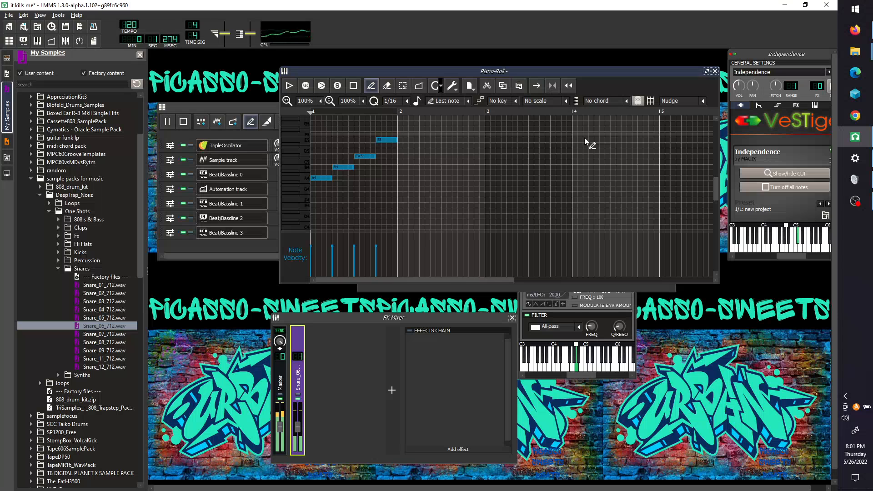
# Erase all the notes of the rising phrase and stop the song's playback.
pyautogui.rightClick(385, 140)
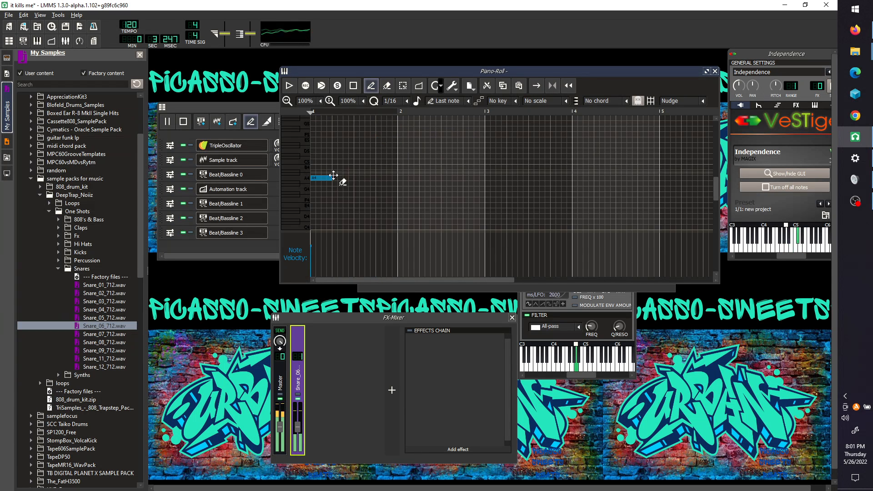
pyautogui.rightClick(332, 177)
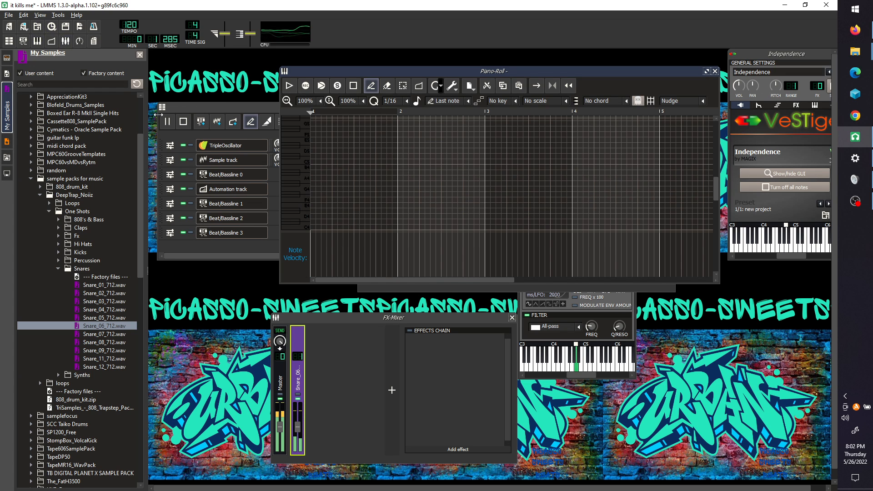
pyautogui.click(200, 105)
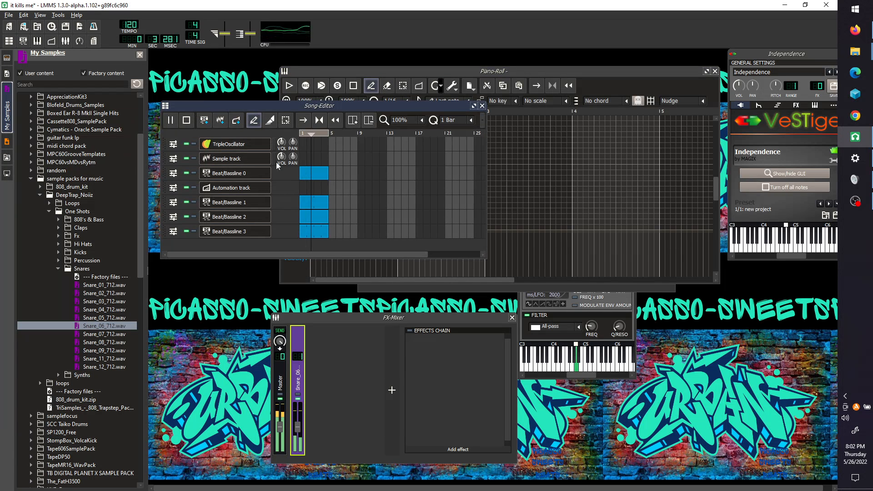
pyautogui.click(187, 120)
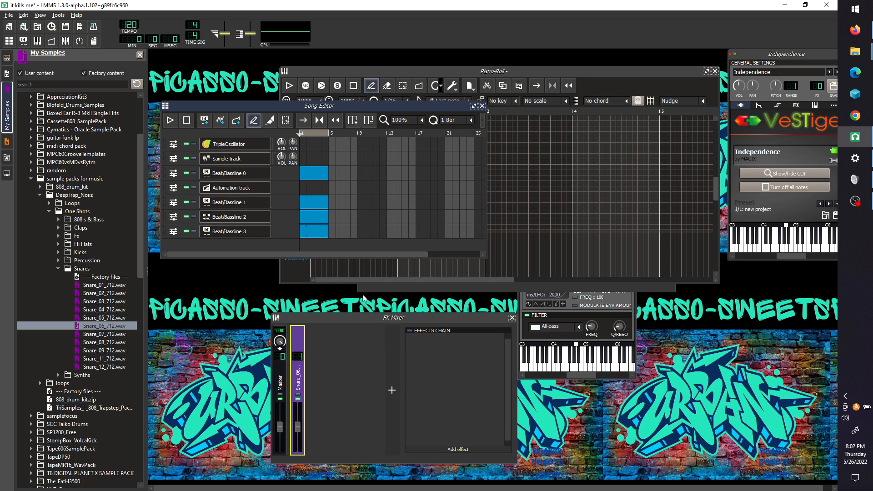
# Examine the audio interface and buffer size options in the Audio settings, and close the settings.
pyautogui.click(410, 83)
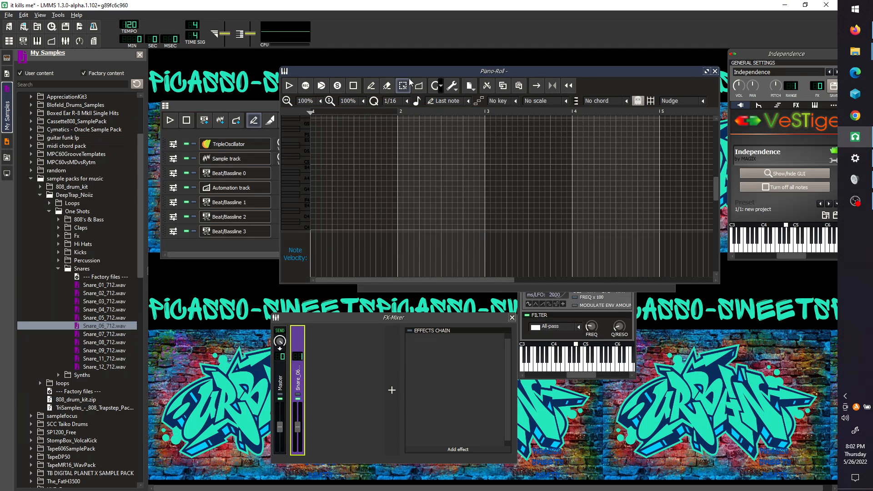
pyautogui.click(210, 105)
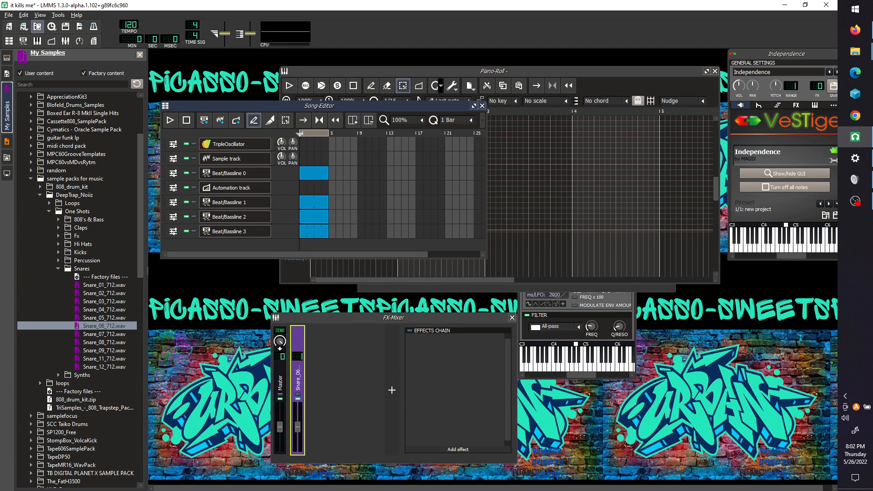
pyautogui.click(23, 15)
pyautogui.click(36, 52)
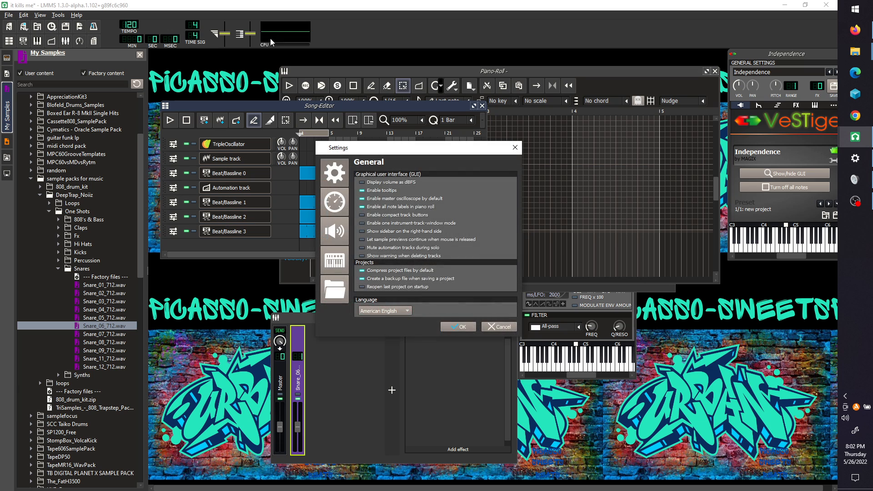
pyautogui.click(340, 233)
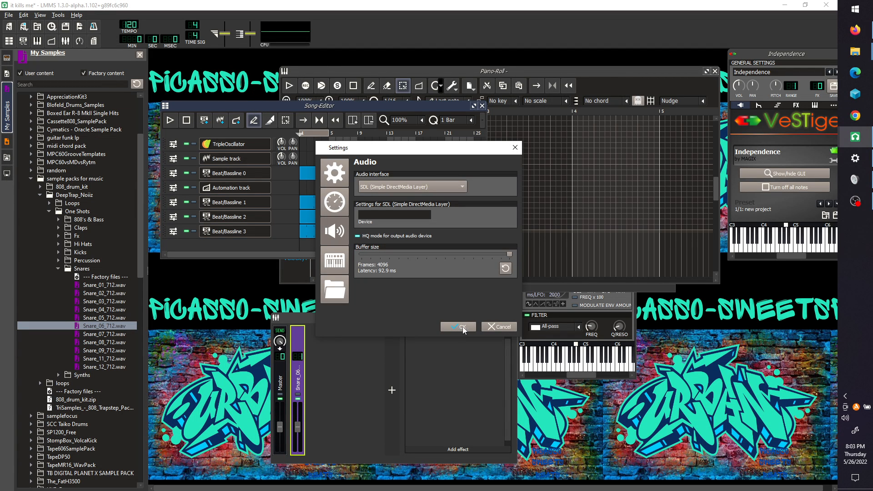
pyautogui.click(486, 327)
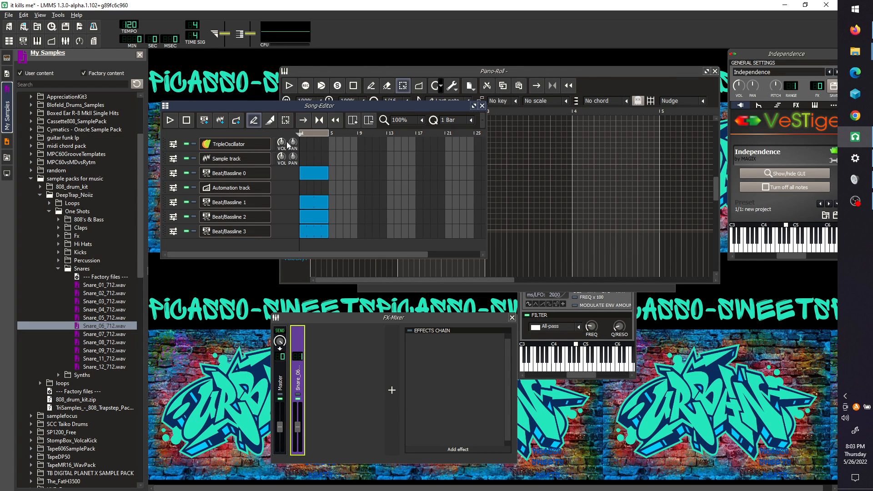
# Hide and reshow the FX-Mixer, and move it up so it overlaps the Song-Editor.
pyautogui.click(65, 42)
pyautogui.click(66, 42)
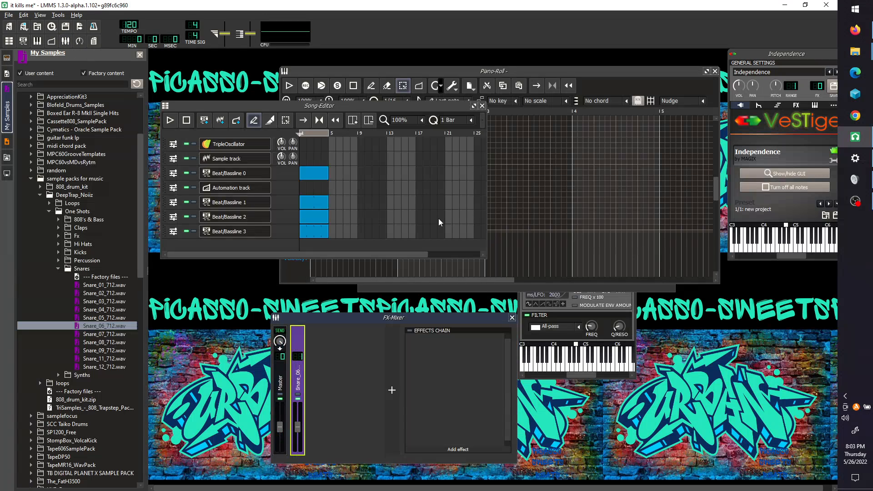
pyautogui.moveTo(402, 316); pyautogui.dragTo(457, 203)
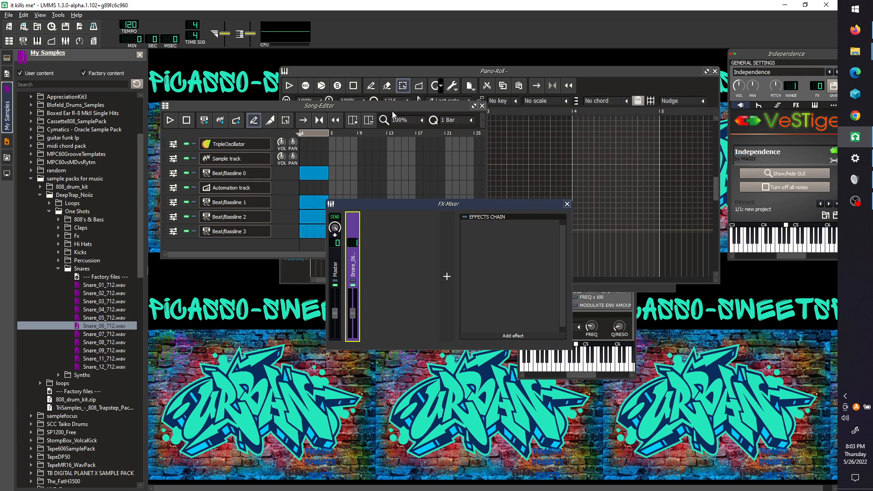
pyautogui.click(245, 114)
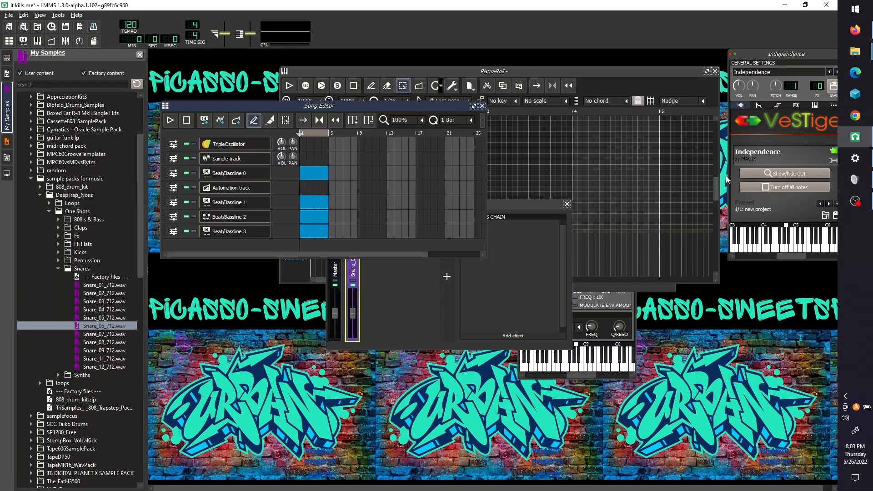
# Bring the Piano-Roll, Song-Editor and FX-Mixer forward in turn, and move the FX-Mixer below the Piano-Roll.
pyautogui.click(609, 76)
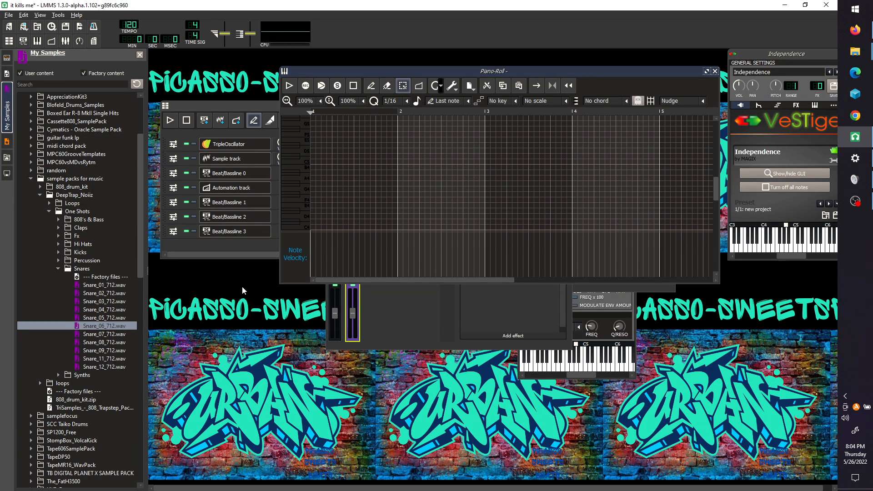
pyautogui.click(253, 106)
pyautogui.click(422, 312)
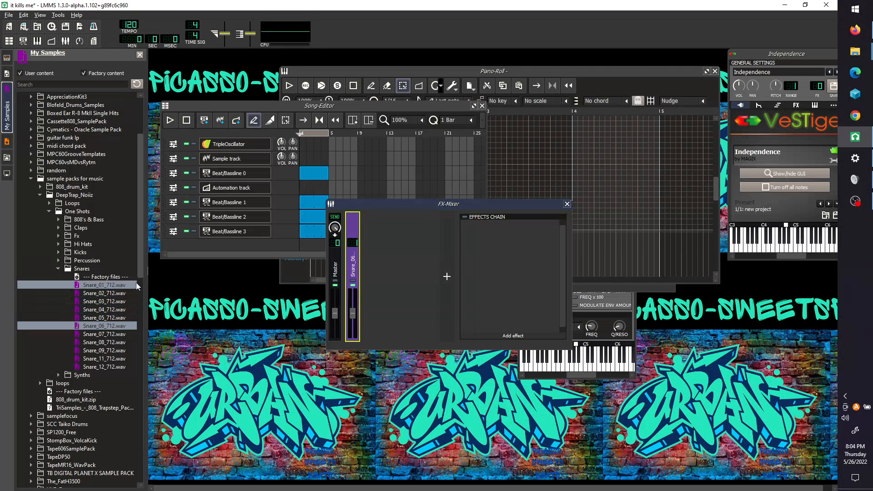
pyautogui.click(351, 106)
pyautogui.moveTo(528, 204); pyautogui.dragTo(705, 293)
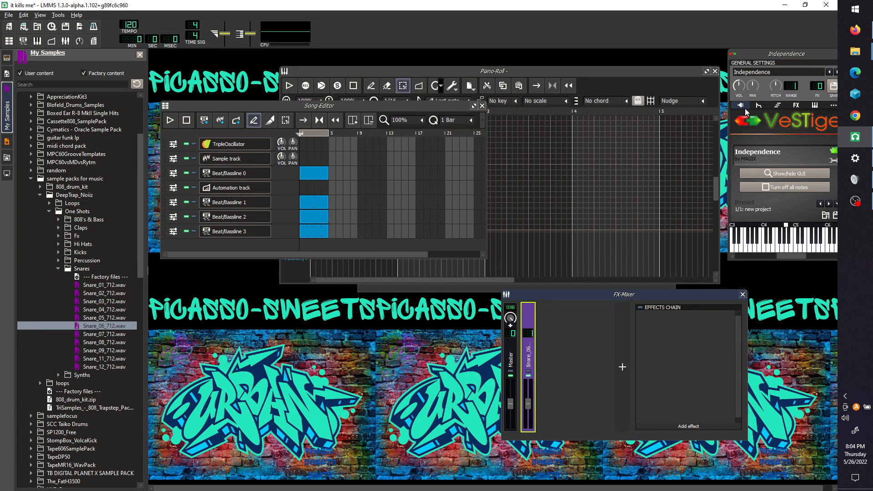
pyautogui.moveTo(861, 139)
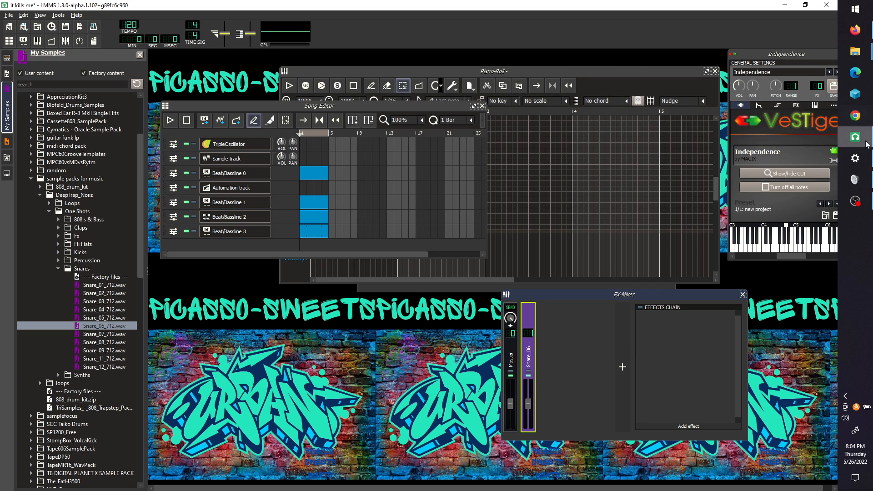
pyautogui.click(858, 205)
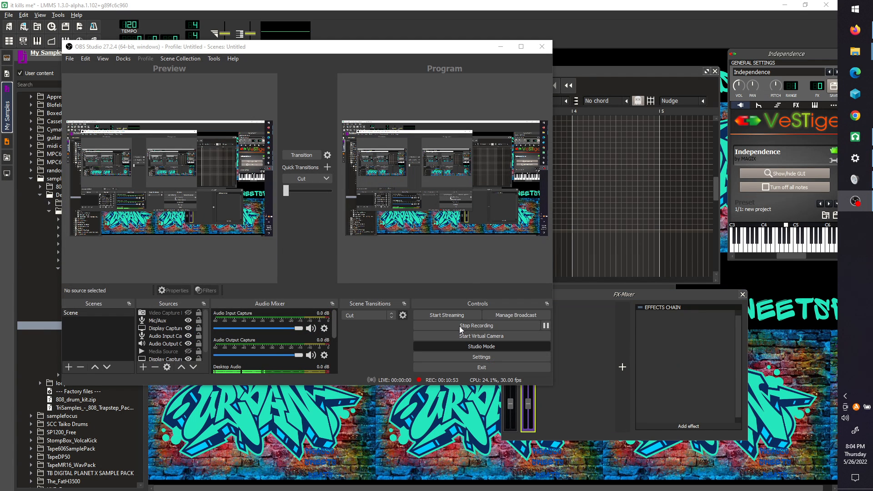